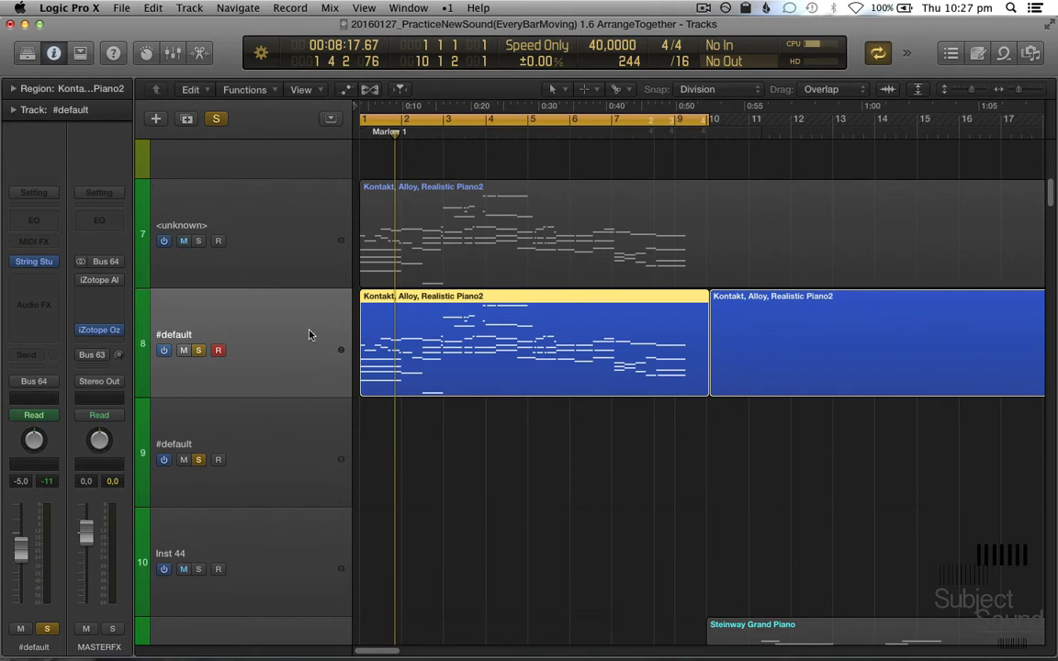
- Show track automation, expand the lanes of track 8 and examine its Exciter - Velocity curve in the piano region
{"action": "key", "text": "z"}
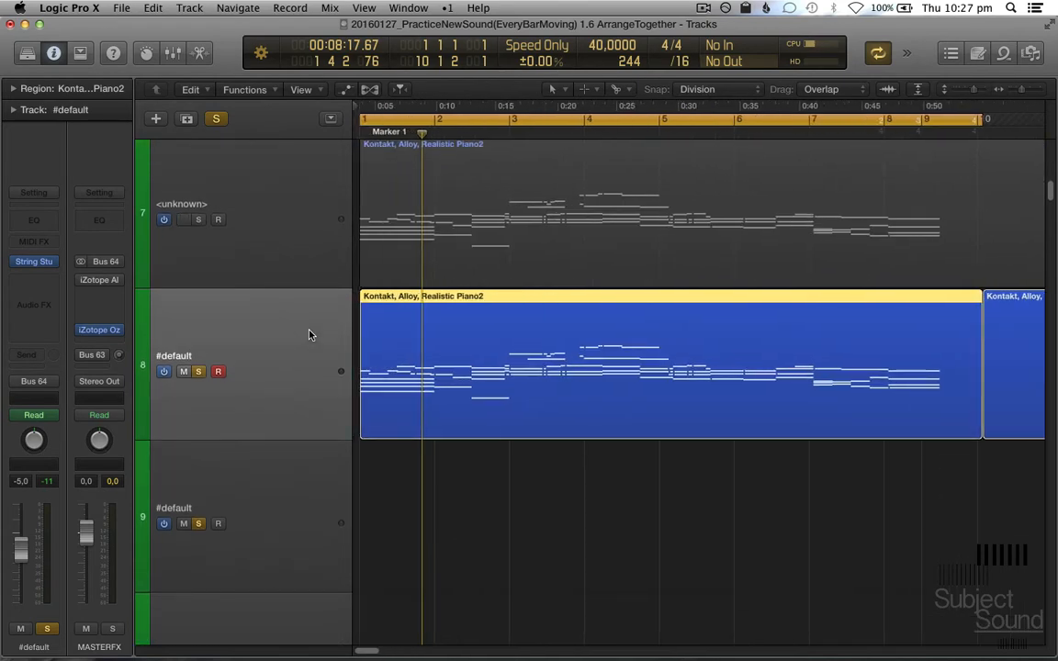
{"action": "key", "text": "a"}
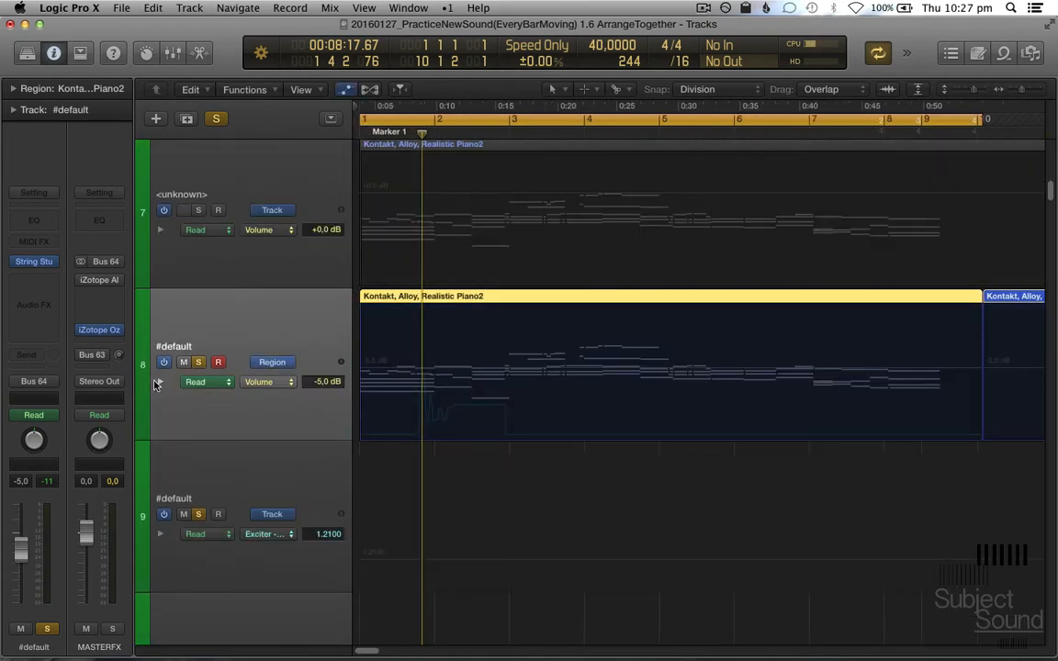
{"action": "left_click", "coordinate": [160, 382]}
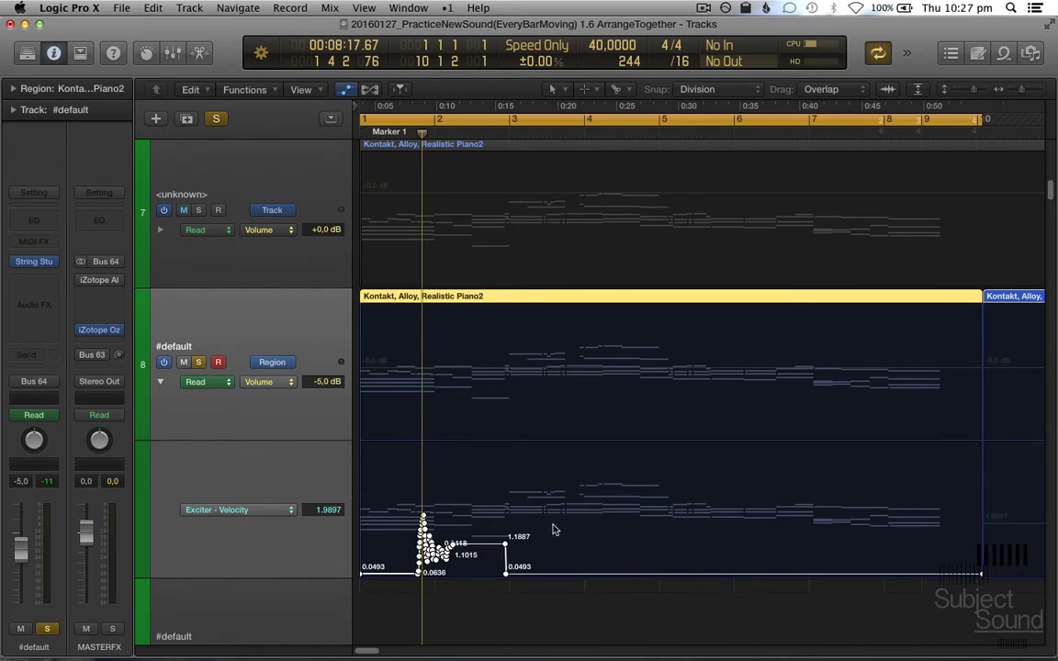
{"action": "scroll", "coordinate": [489, 491], "scroll_direction": "down", "scroll_amount": 5}
{"action": "key", "text": "super+Right"}
{"action": "key", "text": "super+Right"}
{"action": "key", "text": "super+Right"}
{"action": "key", "text": "super+Right"}
{"action": "key", "text": "super+Left"}
{"action": "key", "text": "super+Up"}
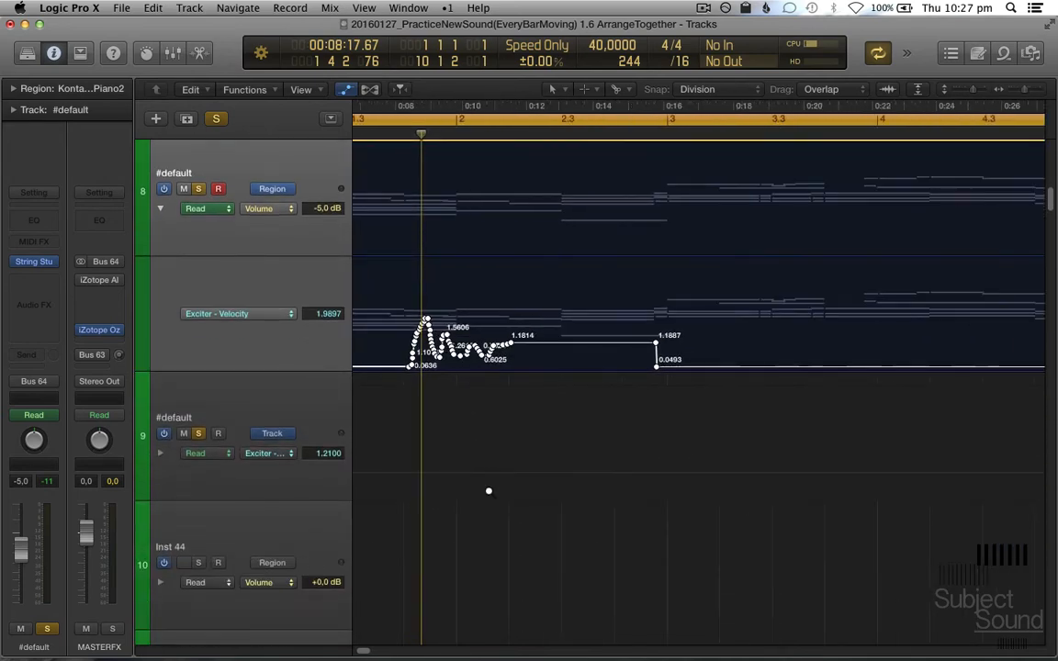
{"action": "key", "text": "super+Left"}
{"action": "scroll", "coordinate": [488, 493], "scroll_direction": "up", "scroll_amount": 3}
{"action": "scroll", "coordinate": [489, 493], "scroll_direction": "left", "scroll_amount": 2}
{"action": "scroll", "coordinate": [488, 493], "scroll_direction": "up", "scroll_amount": 1}
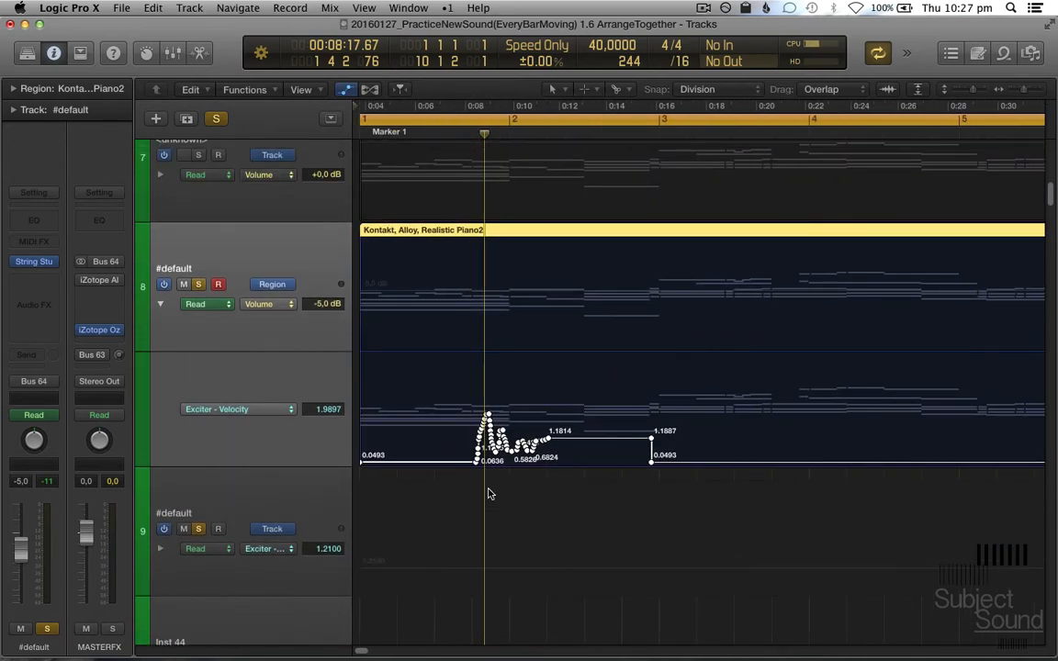
{"action": "scroll", "coordinate": [488, 494], "scroll_direction": "up", "scroll_amount": 1}
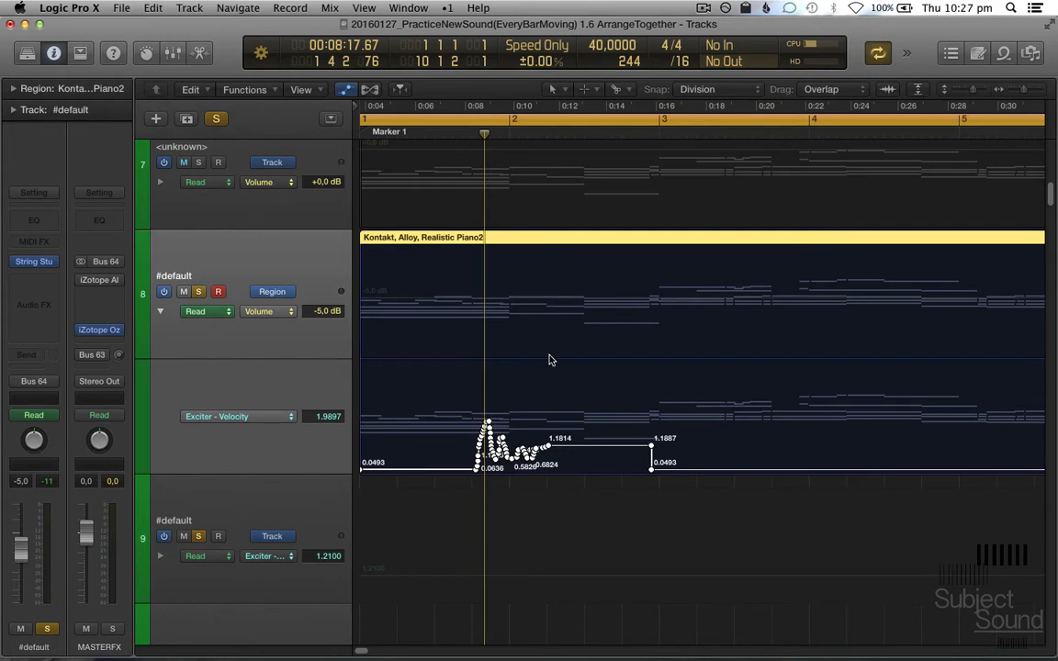
- Hide the automation display and select track 8
{"action": "key", "text": "a"}
{"action": "left_click", "coordinate": [315, 277]}
{"action": "left_click", "coordinate": [324, 375]}
{"action": "left_click", "coordinate": [324, 319]}
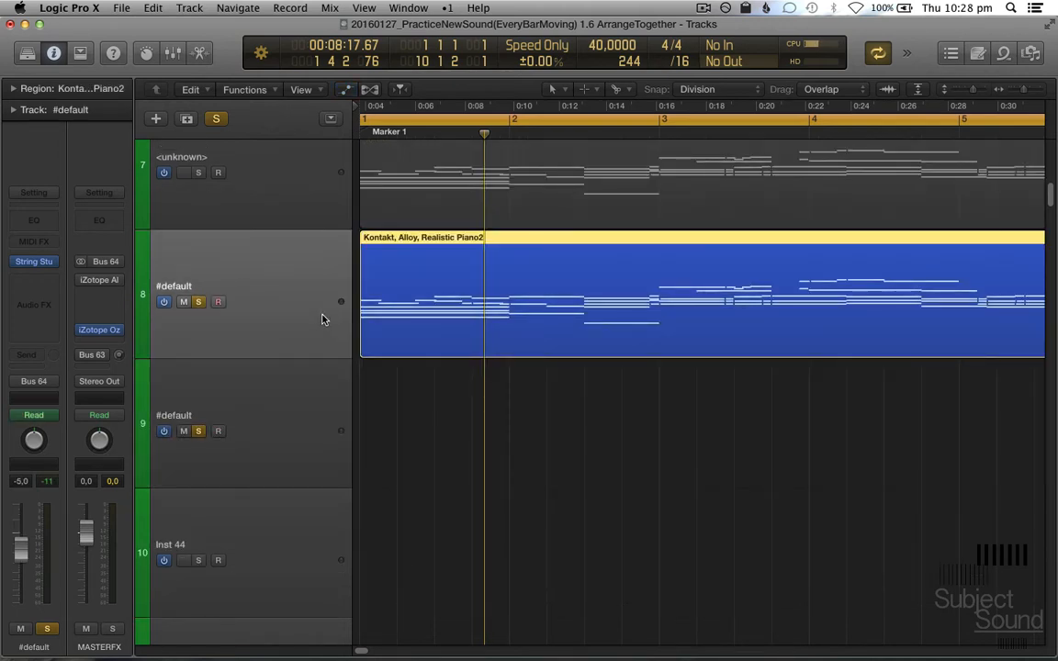
{"action": "scroll", "coordinate": [321, 318], "scroll_direction": "up", "scroll_amount": 1}
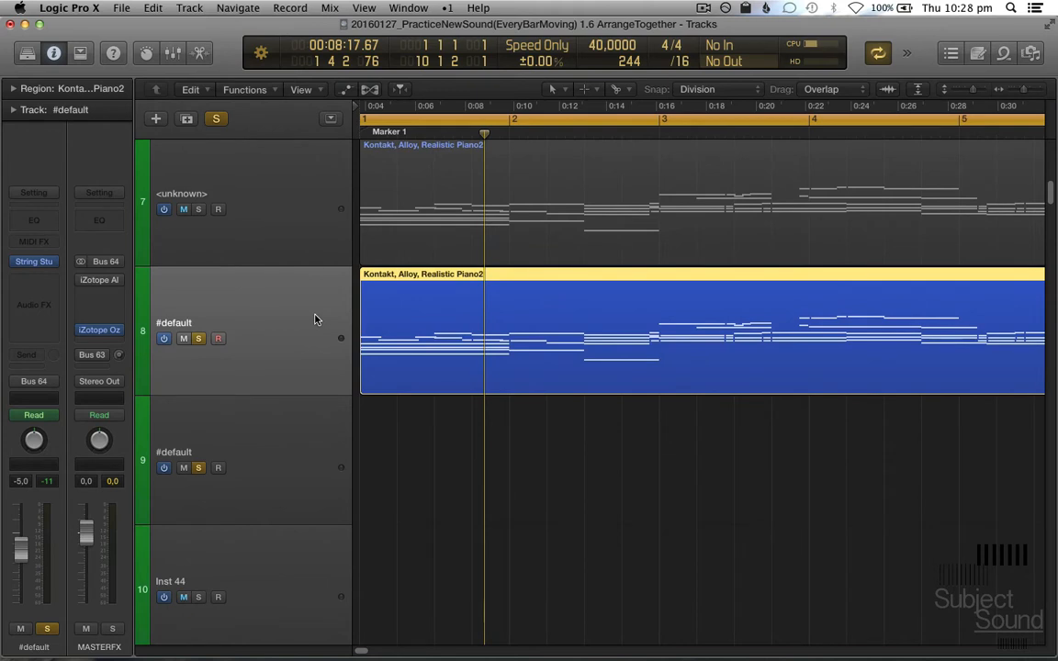
{"action": "scroll", "coordinate": [314, 319], "scroll_direction": "up", "scroll_amount": 1}
{"action": "scroll", "coordinate": [314, 319], "scroll_direction": "up", "scroll_amount": 1}
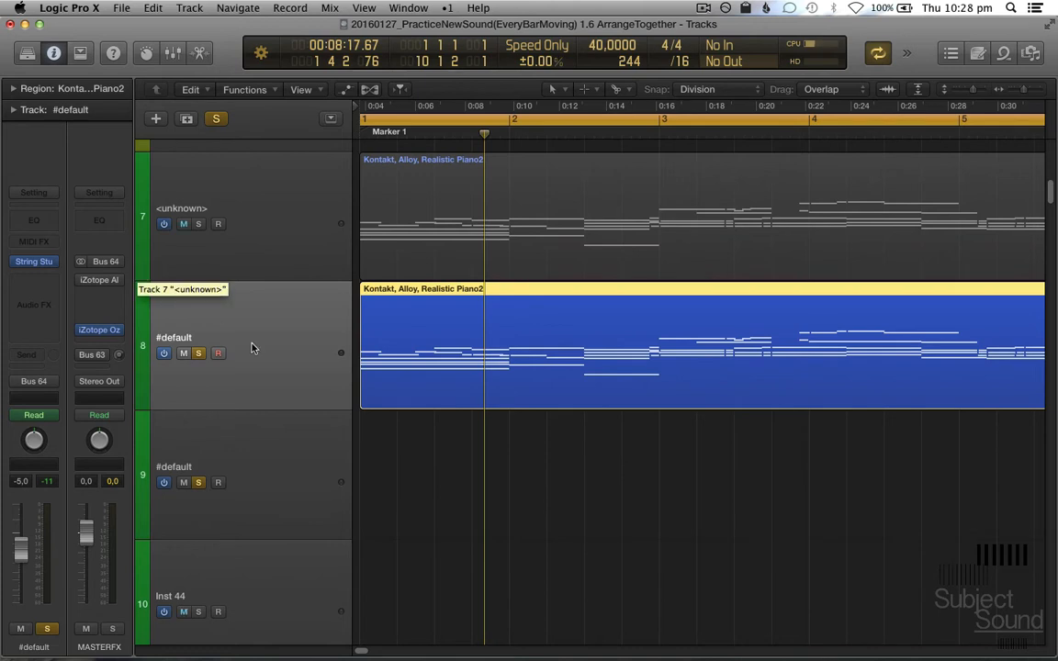
{"action": "key", "text": "a"}
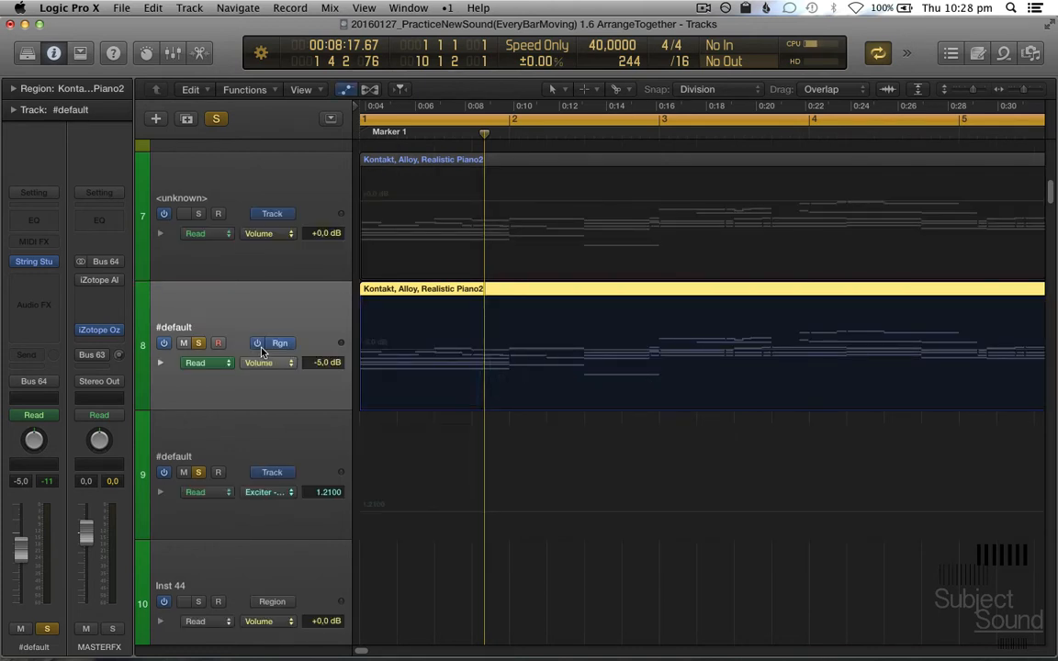
{"action": "key", "text": "a"}
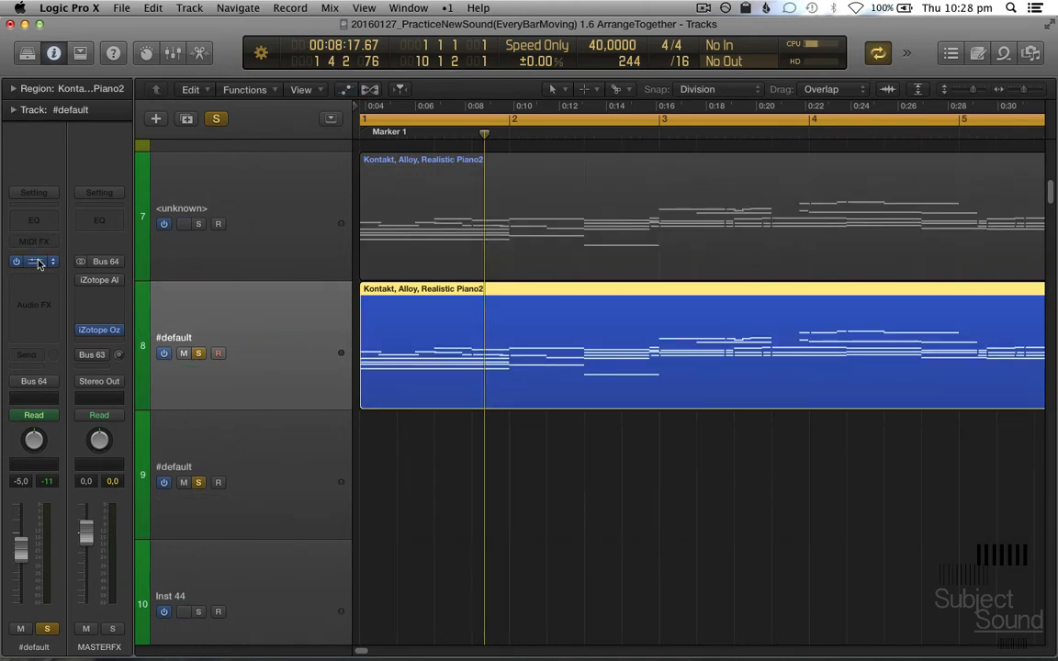
- Open track 8's String Studio instrument and the Smart Controls, placing the plug-in window so both are accessible
{"action": "left_click", "coordinate": [39, 265]}
{"action": "left_click_drag", "start_coordinate": [426, 120], "coordinate": [705, 127]}
{"action": "key", "text": "b"}
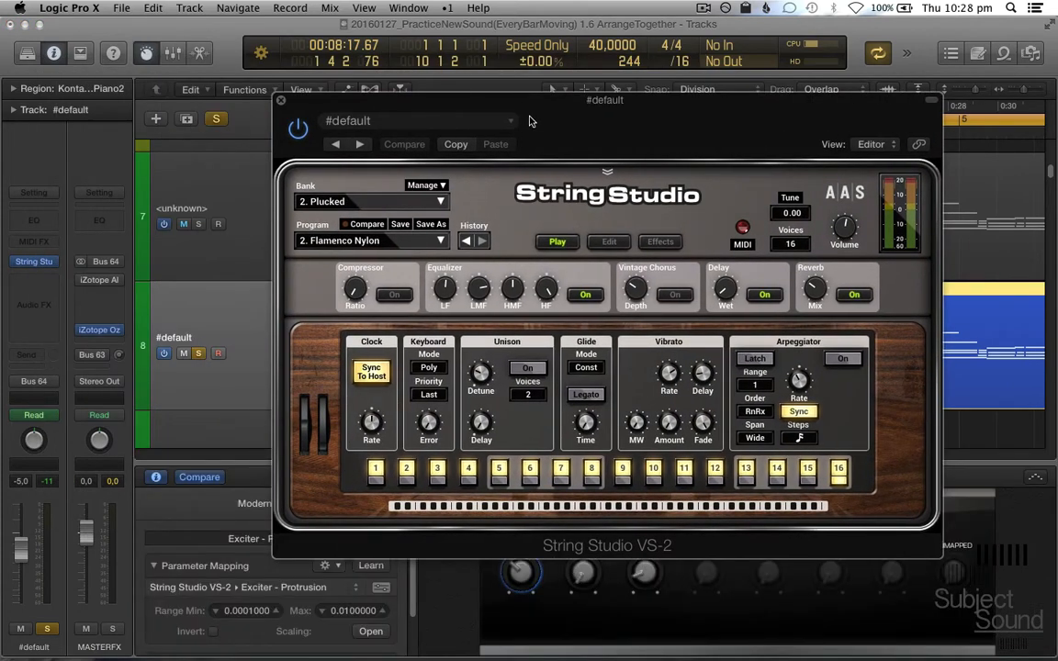
{"action": "left_click_drag", "start_coordinate": [529, 121], "coordinate": [653, 46]}
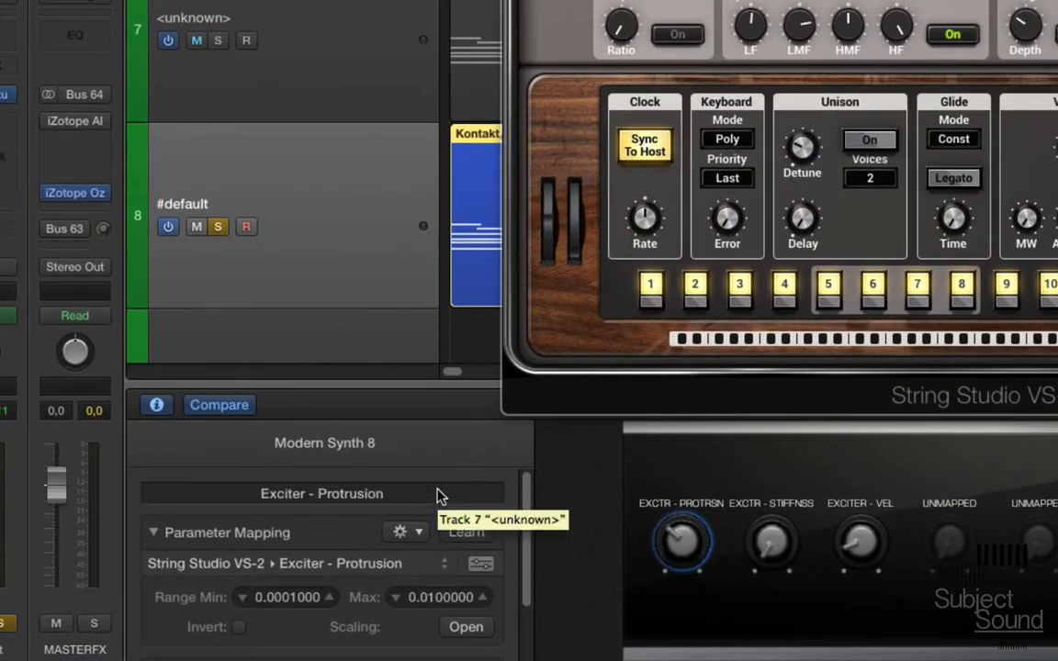
- Remove all existing Smart Control mappings from track 8
{"action": "left_click", "coordinate": [437, 496]}
{"action": "left_click", "coordinate": [416, 533]}
{"action": "mouse_move", "coordinate": [469, 653]}
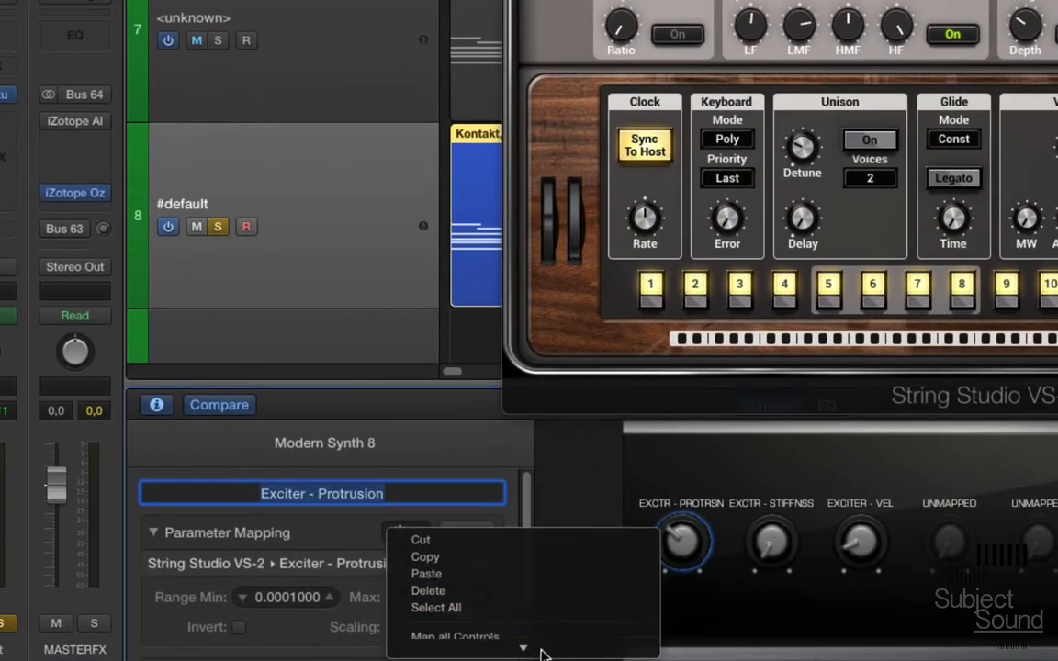
{"action": "left_click", "coordinate": [540, 630]}
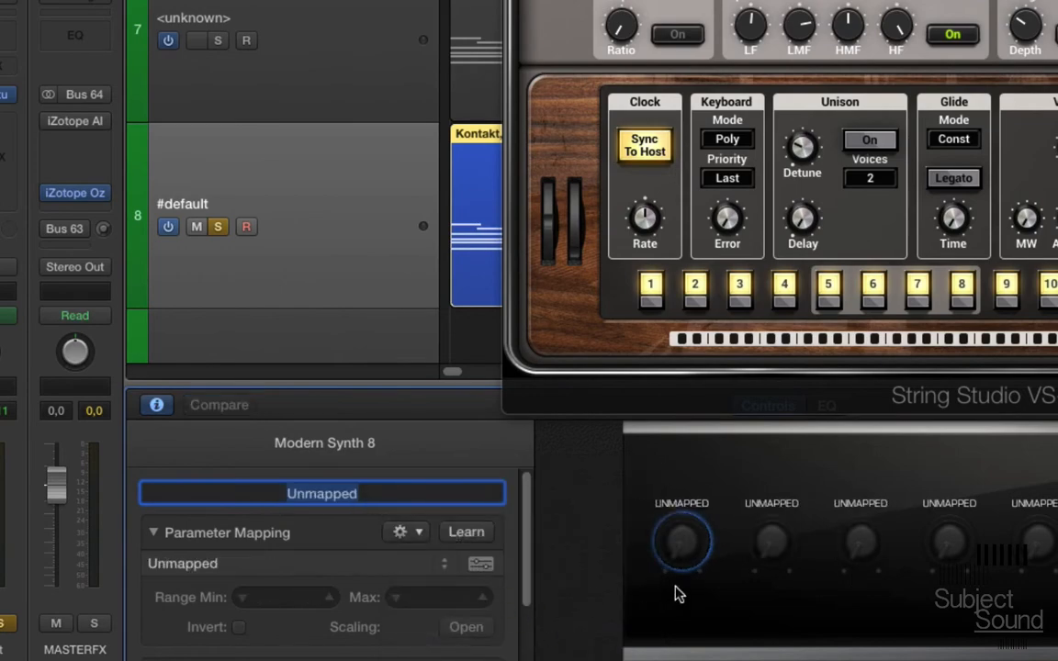
- Start parameter learning and map the first two Smart Control knobs to String Studio's Exciter Protrusion and Exciter Stiffness
{"action": "left_click", "coordinate": [460, 533]}
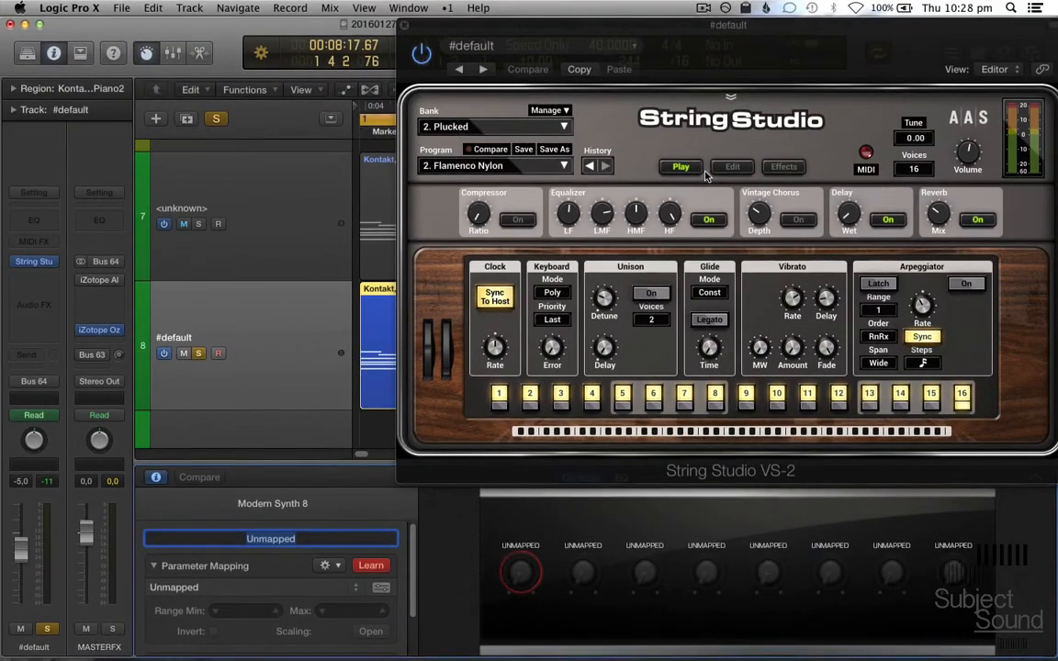
{"action": "left_click", "coordinate": [725, 166]}
{"action": "left_click", "coordinate": [501, 273]}
{"action": "left_click", "coordinate": [583, 572]}
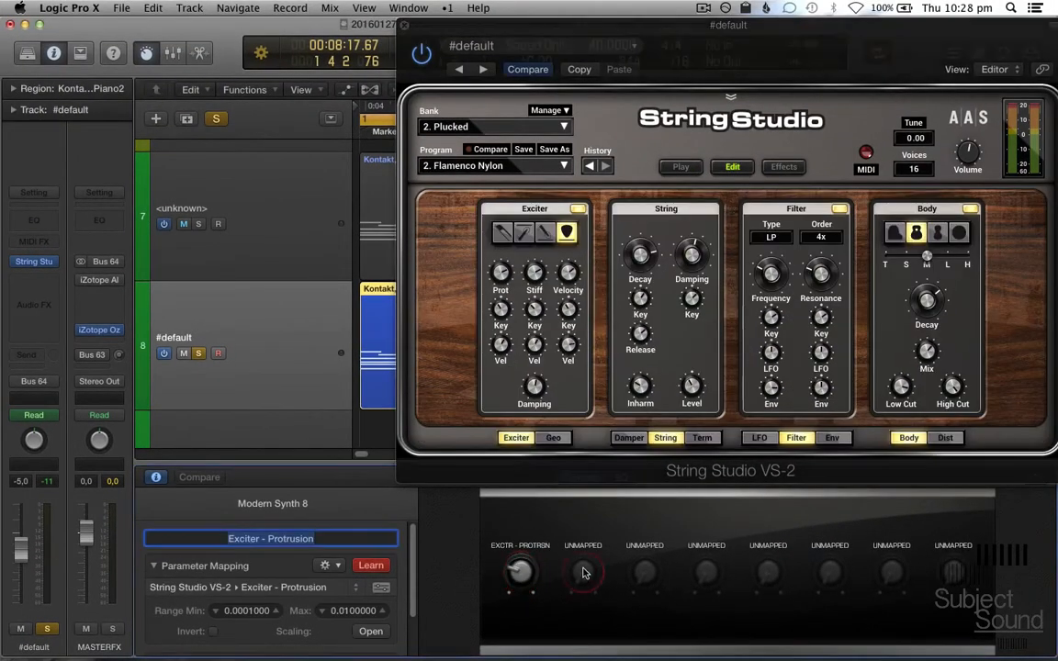
{"action": "left_click", "coordinate": [534, 273]}
- Map the third to fifth Smart Control knobs to Exciter FX Key, Exciter Velocity and Exciter SX Key, and end parameter learning
{"action": "left_click", "coordinate": [645, 572]}
{"action": "left_click", "coordinate": [568, 273]}
{"action": "left_click", "coordinate": [568, 310]}
{"action": "left_click", "coordinate": [707, 573]}
{"action": "left_click", "coordinate": [568, 273]}
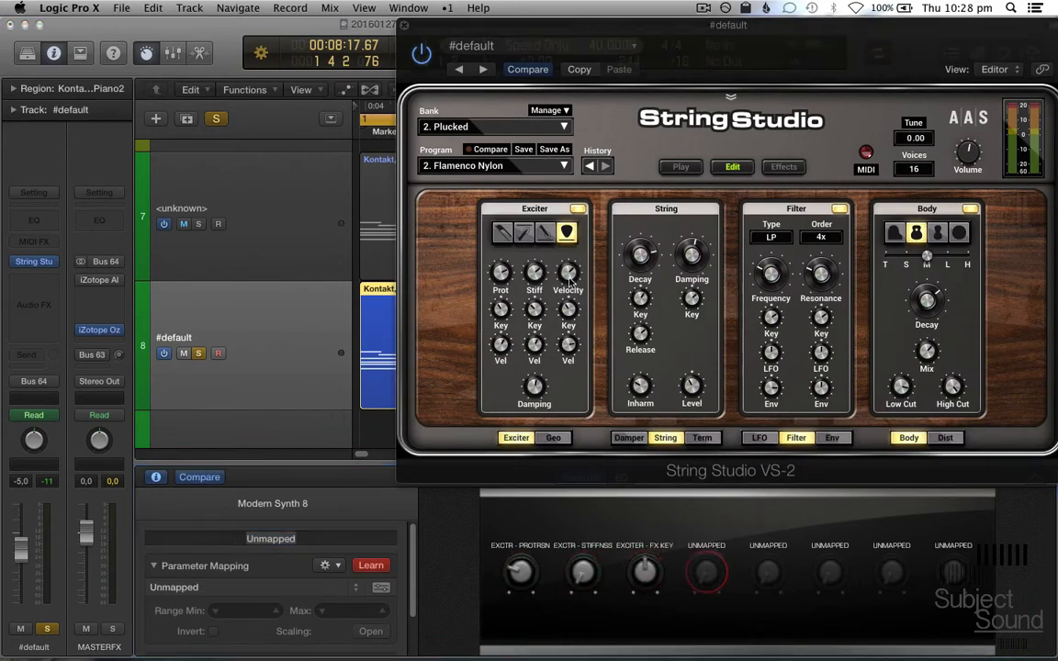
{"action": "left_click", "coordinate": [768, 573]}
{"action": "left_click", "coordinate": [534, 310]}
{"action": "left_click", "coordinate": [371, 566]}
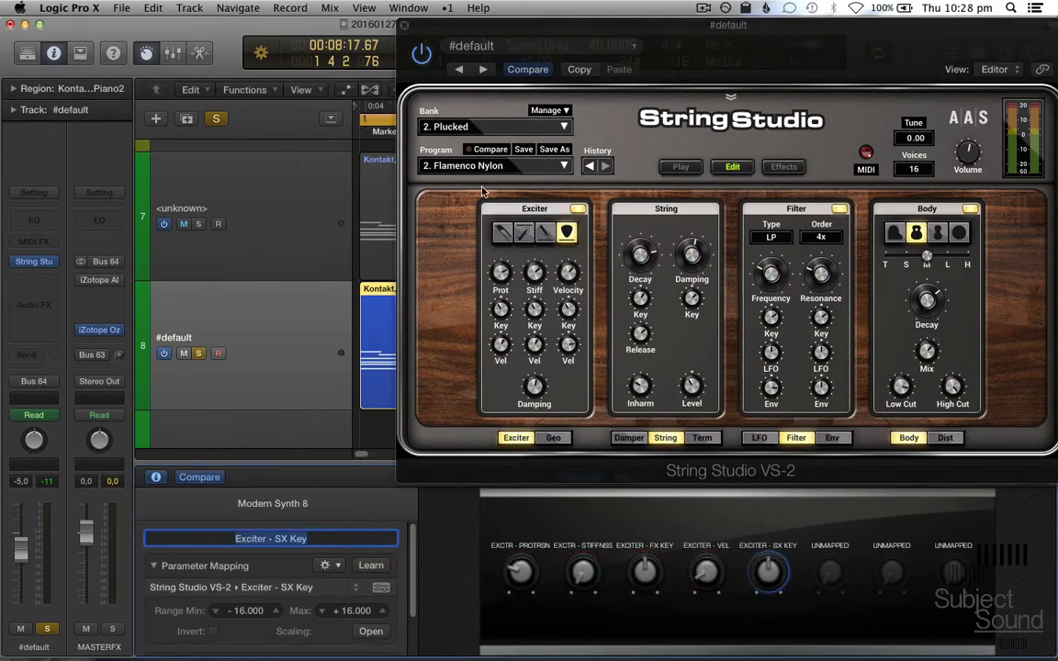
- Close the instrument, set track 8's region automation to Latch and record Exciter Protrusion and Exciter Velocity knob moves during playback
{"action": "left_click", "coordinate": [404, 25]}
{"action": "key", "text": "a"}
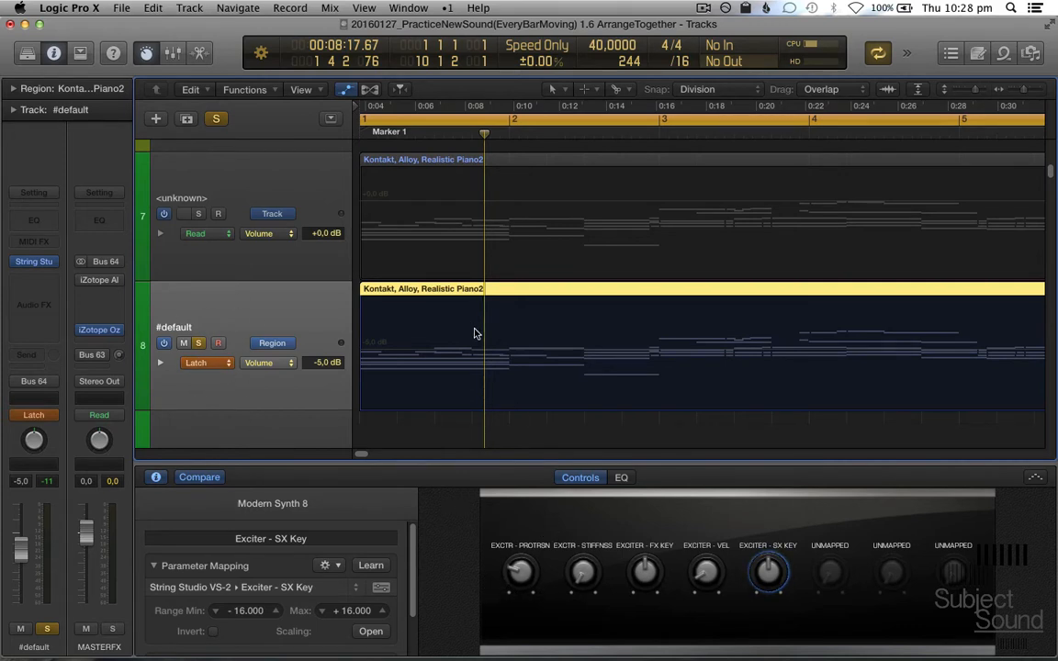
{"action": "scroll", "coordinate": [476, 334], "scroll_direction": "down", "scroll_amount": 1}
{"action": "key", "text": "space"}
{"action": "left_click", "coordinate": [520, 570]}
{"action": "mouse_move", "coordinate": [525, 570]}
{"action": "left_mouse_down"}
{"action": "mouse_move", "coordinate": [525, 559]}
{"action": "mouse_move", "coordinate": [586, 568]}
{"action": "mouse_move", "coordinate": [590, 540]}
{"action": "mouse_move", "coordinate": [589, 570]}
{"action": "mouse_move", "coordinate": [651, 573]}
{"action": "mouse_move", "coordinate": [650, 582]}
{"action": "mouse_move", "coordinate": [703, 566]}
{"action": "left_mouse_up"}
{"action": "left_click", "coordinate": [706, 576]}
- Record Exciter SX Key, Stiffness and FX Key moves during playback, and stop with track 8 back in Read mode
{"action": "left_click", "coordinate": [769, 572]}
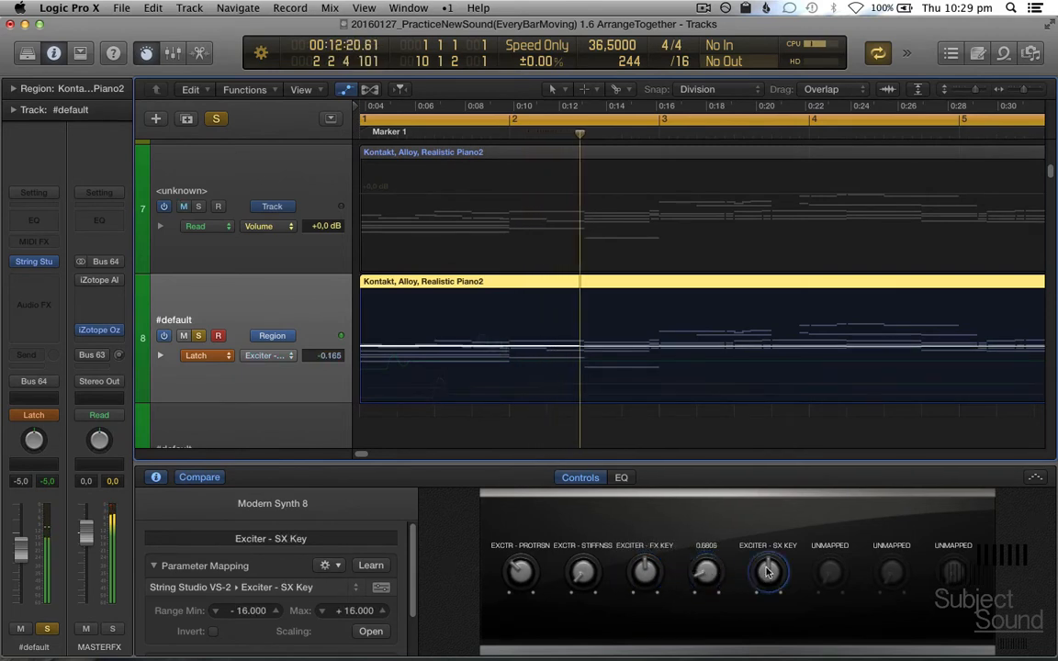
{"action": "left_click_drag", "start_coordinate": [768, 572], "coordinate": [767, 572]}
{"action": "left_click", "coordinate": [585, 575]}
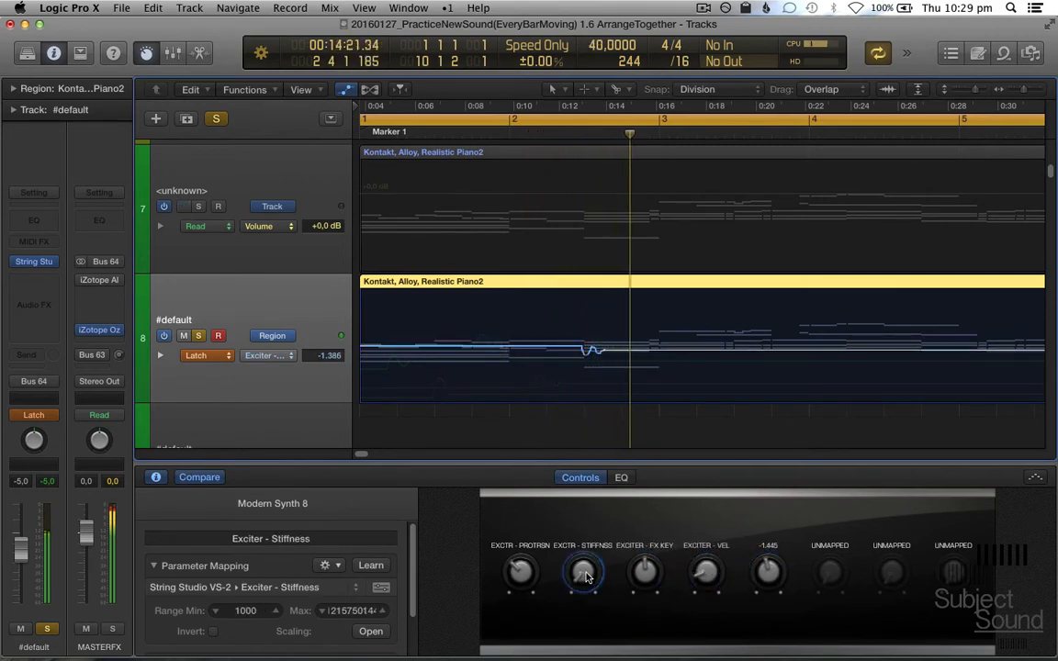
{"action": "mouse_move", "coordinate": [585, 575]}
{"action": "left_mouse_down"}
{"action": "mouse_move", "coordinate": [597, 560]}
{"action": "mouse_move", "coordinate": [606, 579]}
{"action": "mouse_move", "coordinate": [646, 585]}
{"action": "mouse_move", "coordinate": [572, 572]}
{"action": "left_mouse_up"}
{"action": "left_click", "coordinate": [646, 577]}
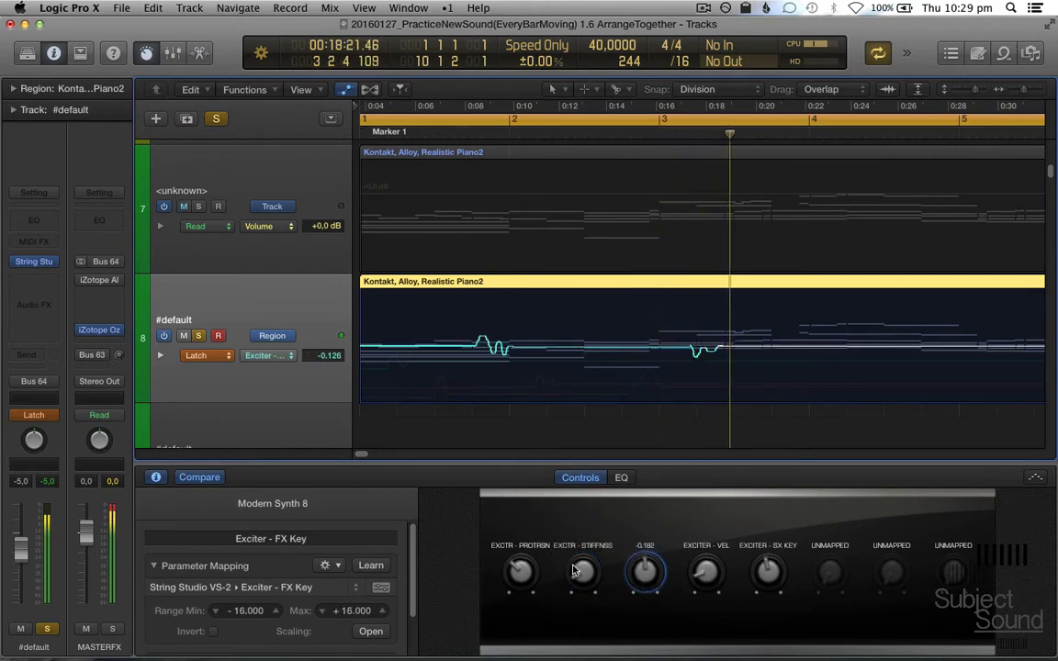
{"action": "key", "text": "ctrl+shift+super+r"}
{"action": "key", "text": "space"}
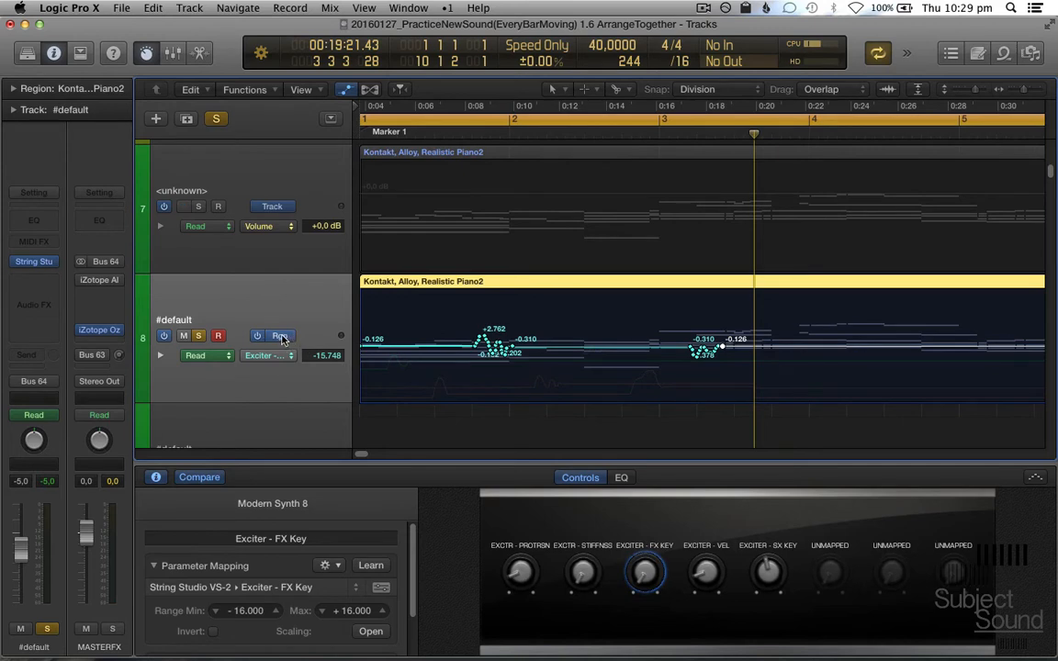
- Compare track 8's region and track automation and look into its automation lanes
{"action": "left_click", "coordinate": [279, 336]}
{"action": "left_click", "coordinate": [286, 336]}
{"action": "left_click", "coordinate": [163, 356]}
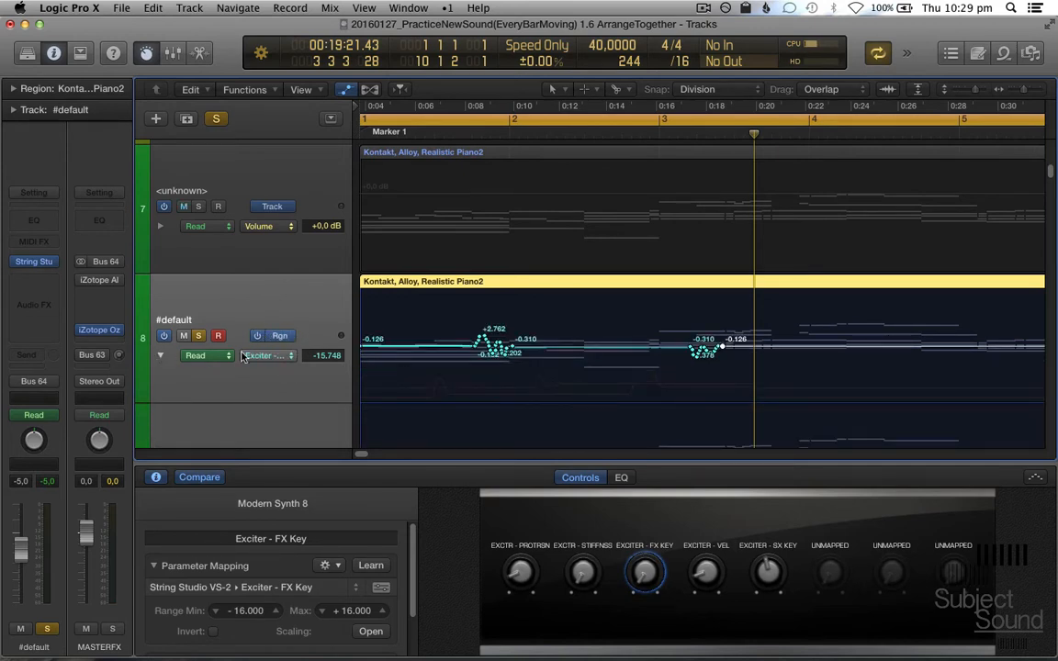
{"action": "left_click", "coordinate": [161, 358]}
{"action": "left_click", "coordinate": [273, 336]}
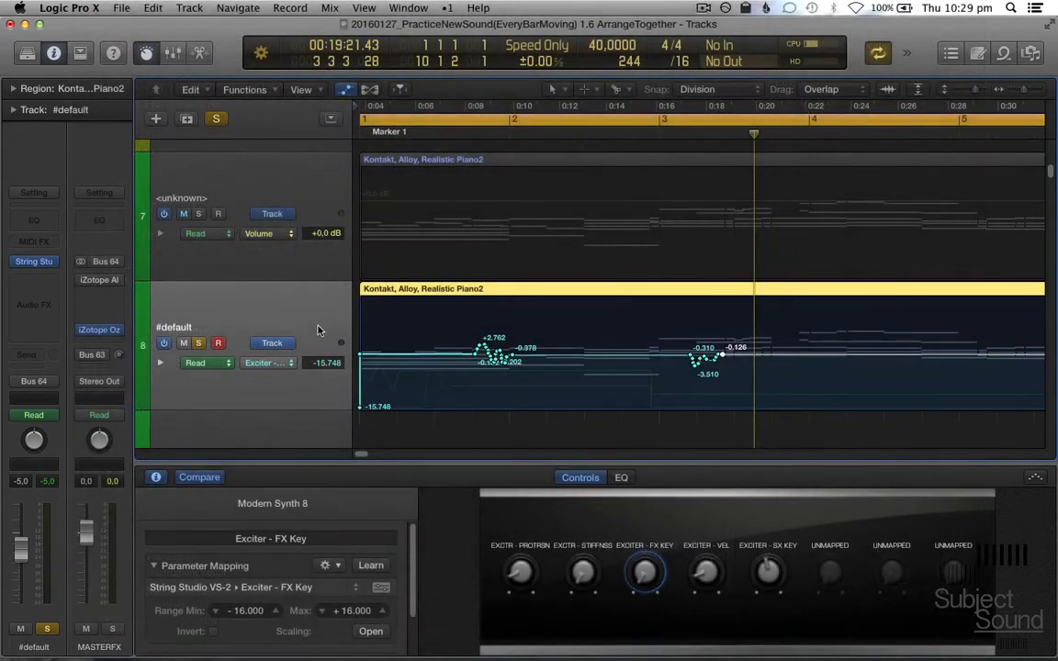
- Undo the last automation change and switch track 8 between region and track automation, ending on Track
{"action": "key", "text": "super+z"}
{"action": "key", "text": "alt+shift+a"}
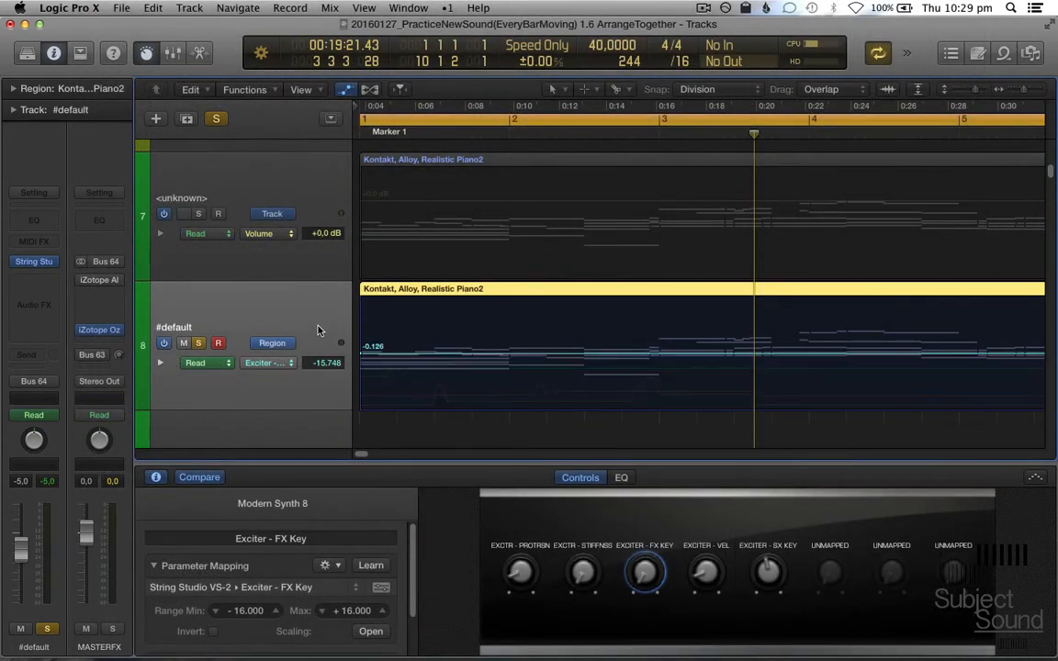
{"action": "key", "text": "alt+shift+a"}
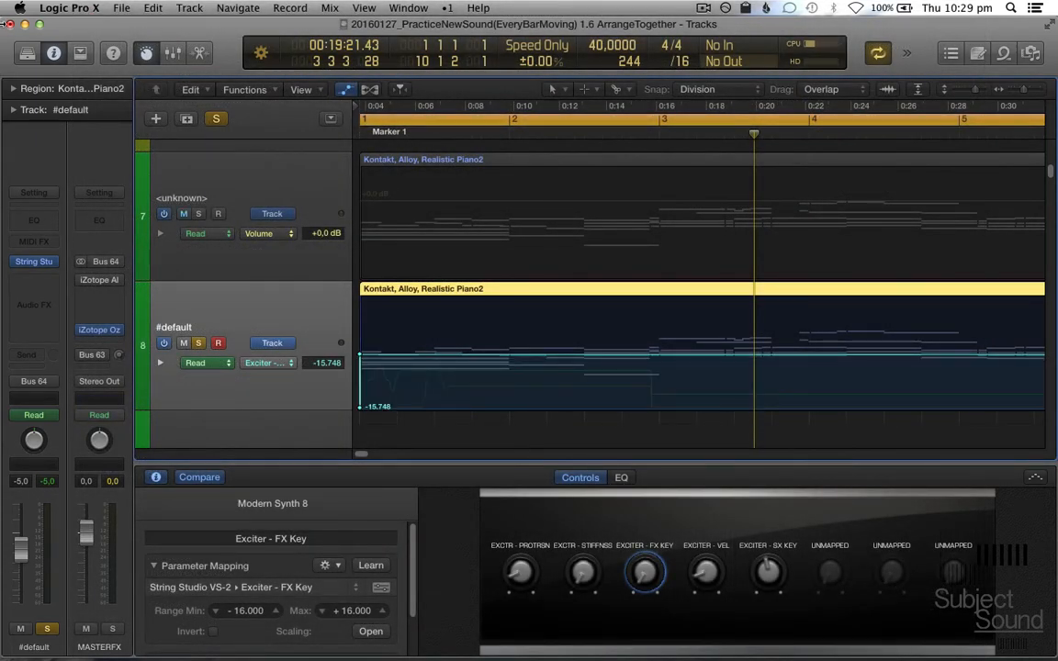
- Save track 8's sound and Smart Control setup as a user patch named testutorial, and close the Library
{"action": "left_click", "coordinate": [27, 55]}
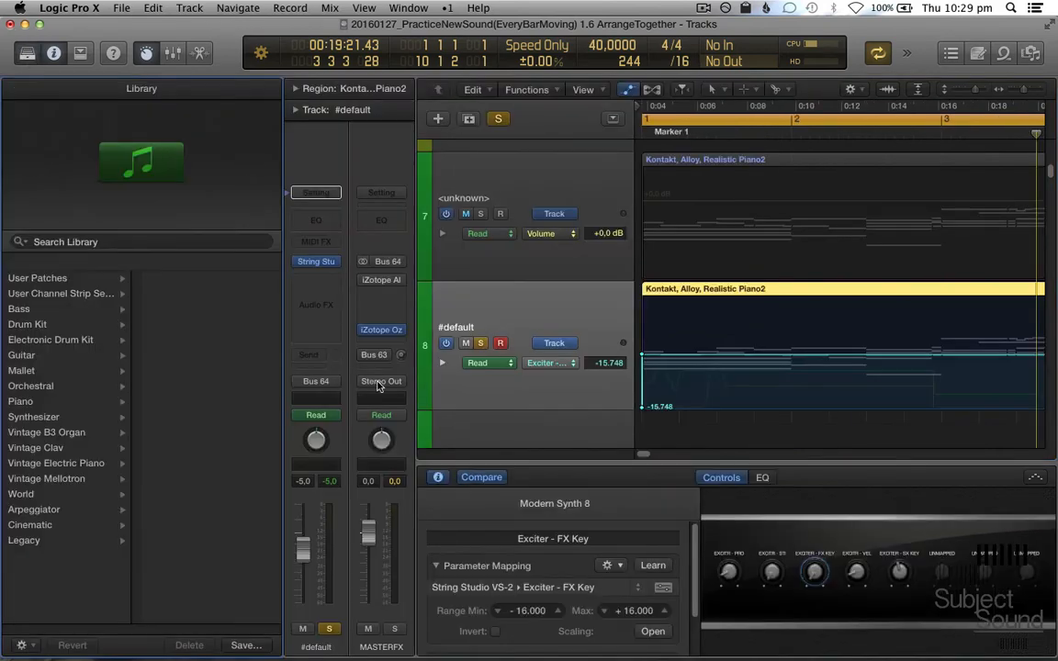
{"action": "mouse_move", "coordinate": [318, 264]}
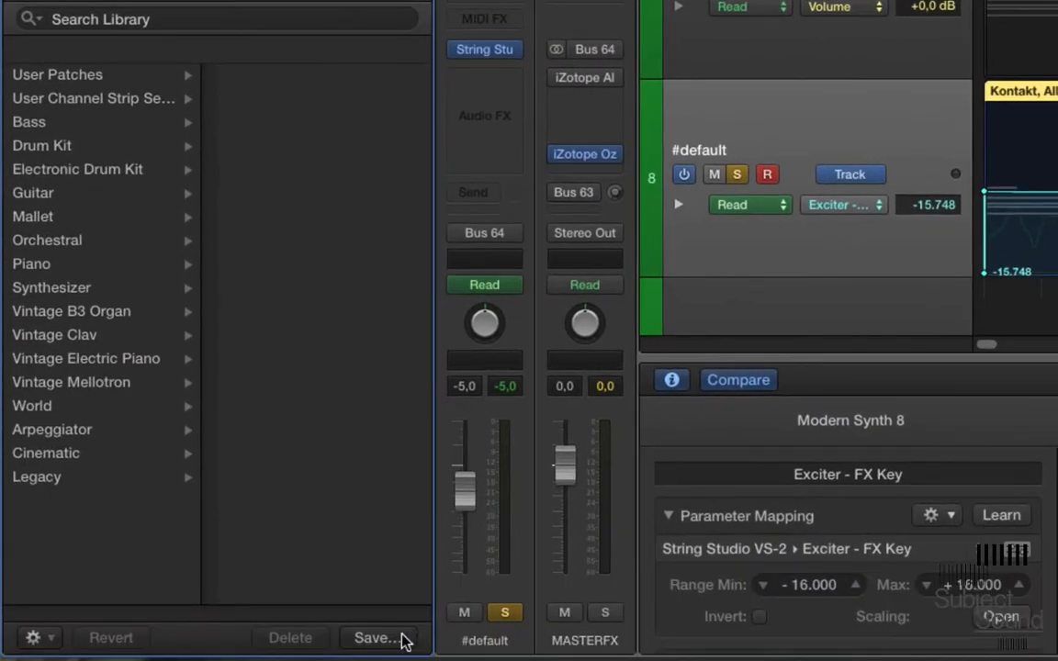
{"action": "left_click", "coordinate": [404, 638]}
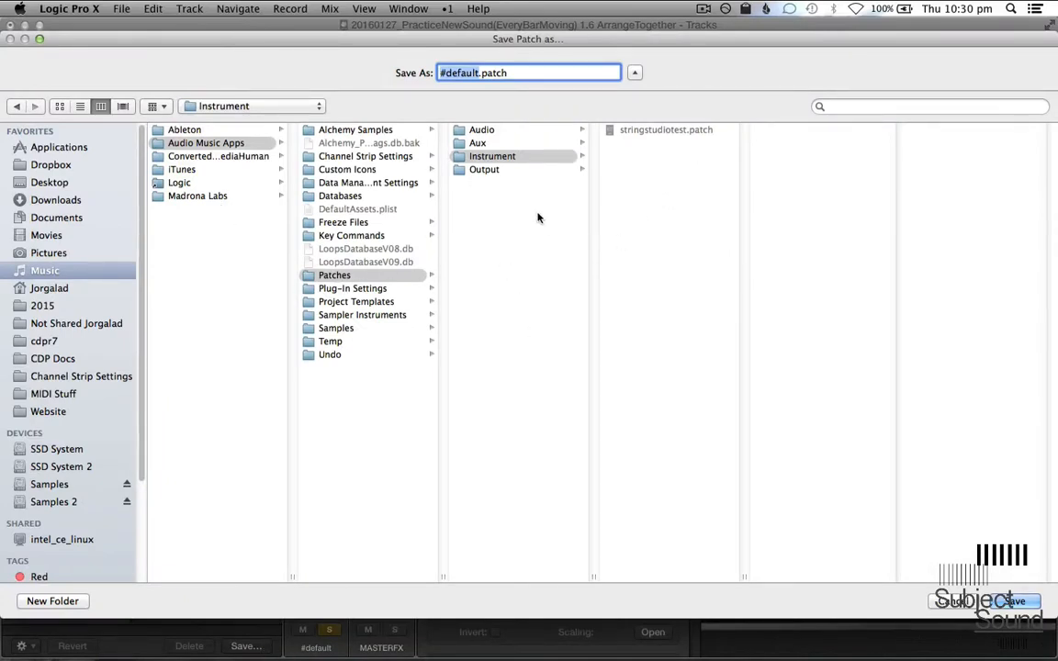
{"action": "type", "text": "testutorial"}
{"action": "key", "text": "Return"}
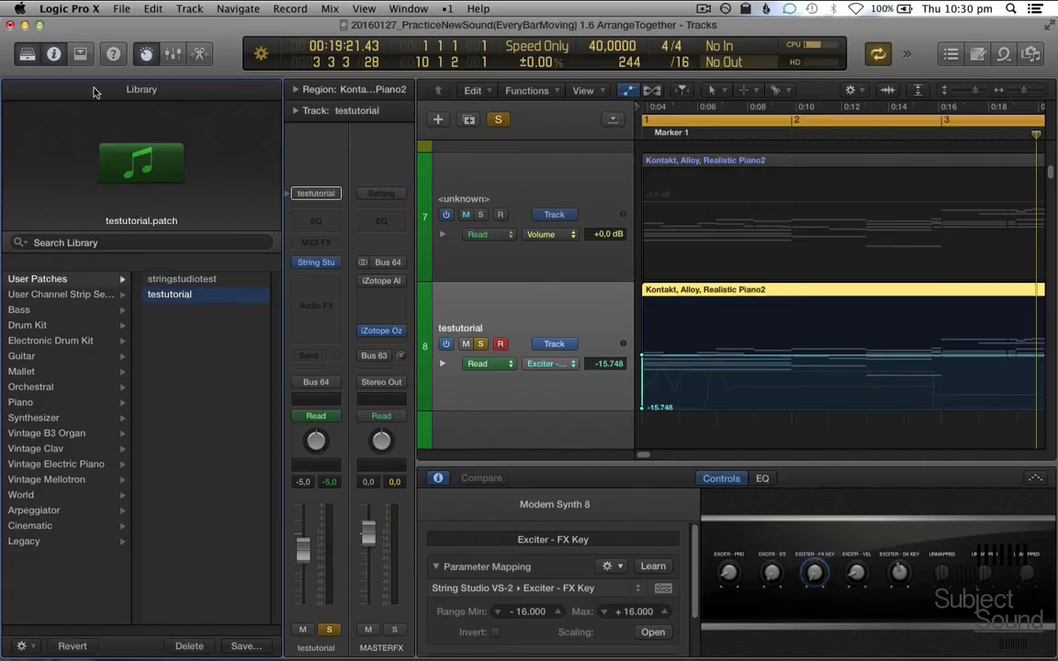
{"action": "left_click", "coordinate": [30, 55]}
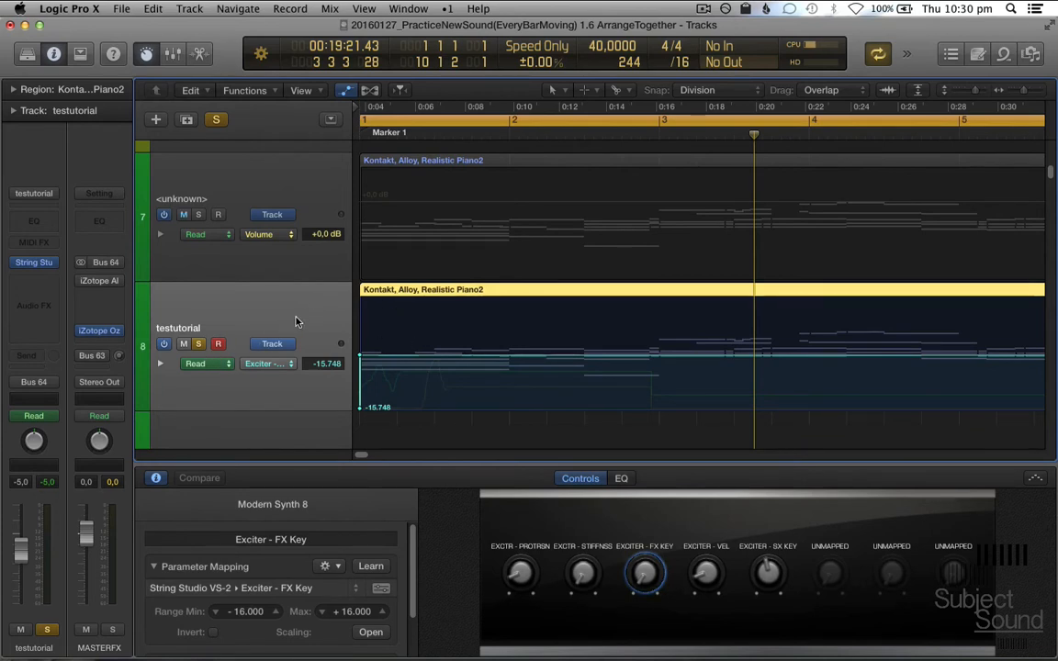
- Switch track 8 to region automation, hide the automation display and open the piano region's event list
{"action": "key", "text": "alt+super+a"}
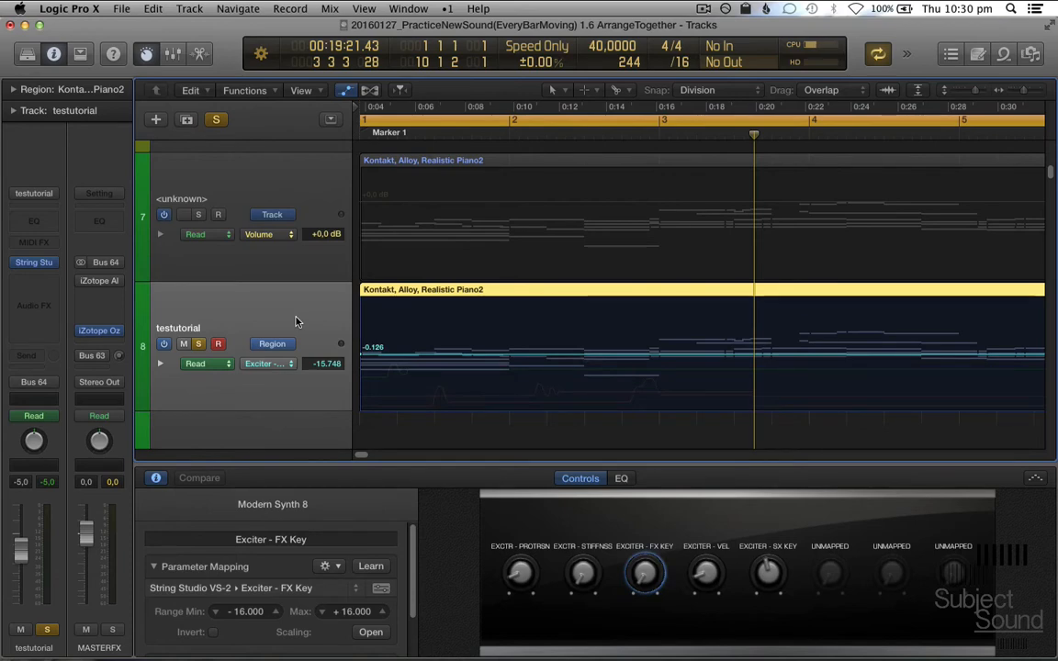
{"action": "key", "text": "a"}
{"action": "key", "text": "super+0"}
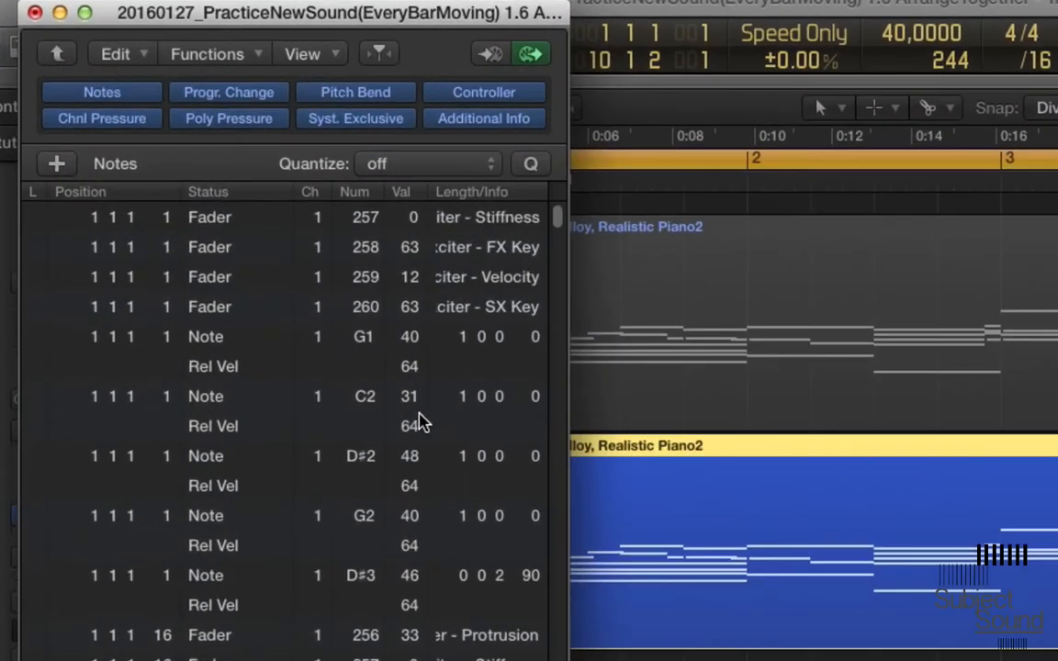
- Select all events in the piano region's event list, copy them, and put the list window away
{"action": "scroll", "coordinate": [252, 281], "scroll_direction": "down", "scroll_amount": 3}
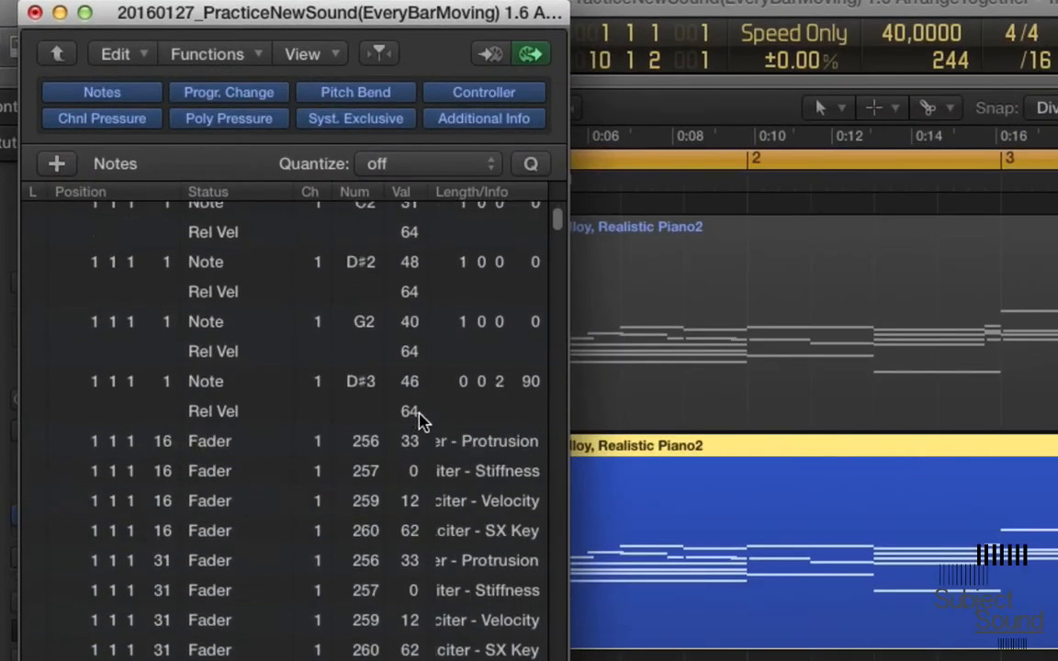
{"action": "scroll", "coordinate": [321, 456], "scroll_direction": "down", "scroll_amount": 20}
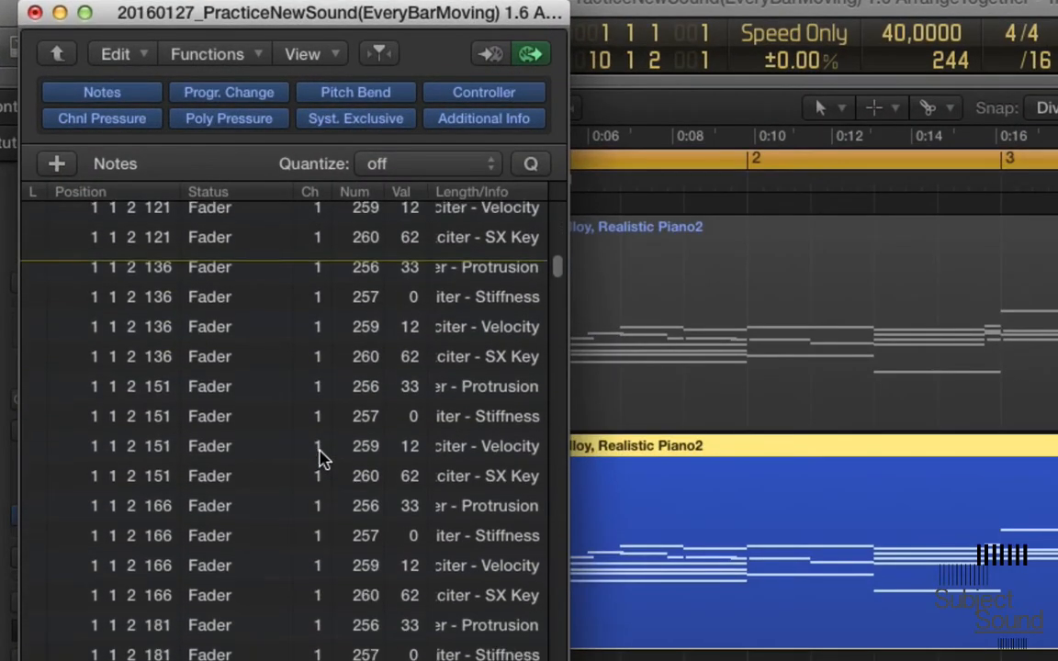
{"action": "scroll", "coordinate": [320, 456], "scroll_direction": "down", "scroll_amount": 3}
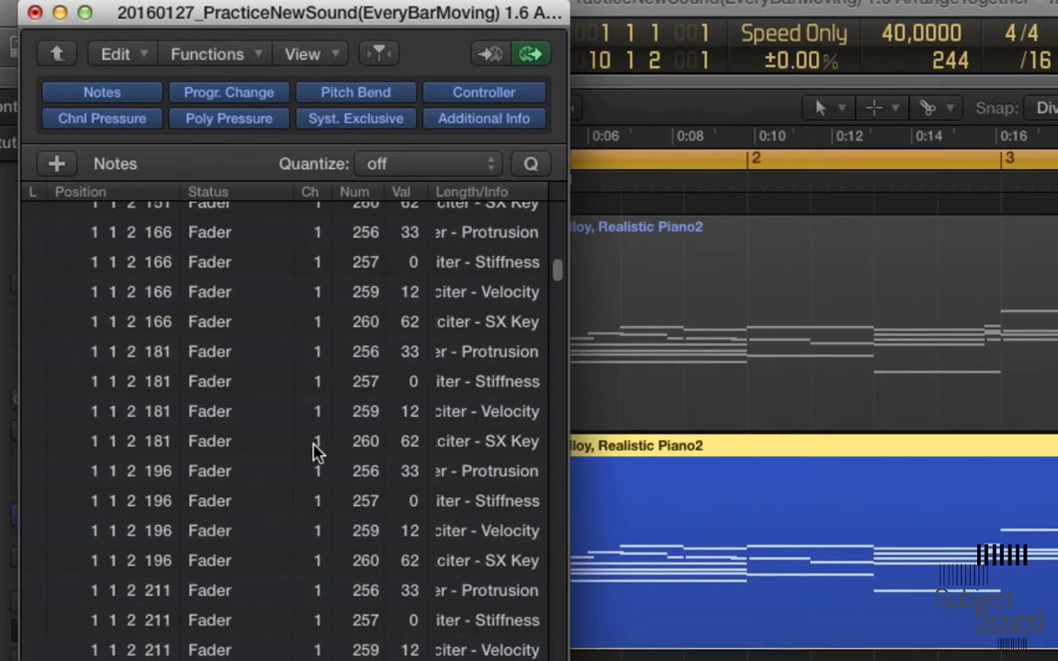
{"action": "left_click", "coordinate": [231, 386]}
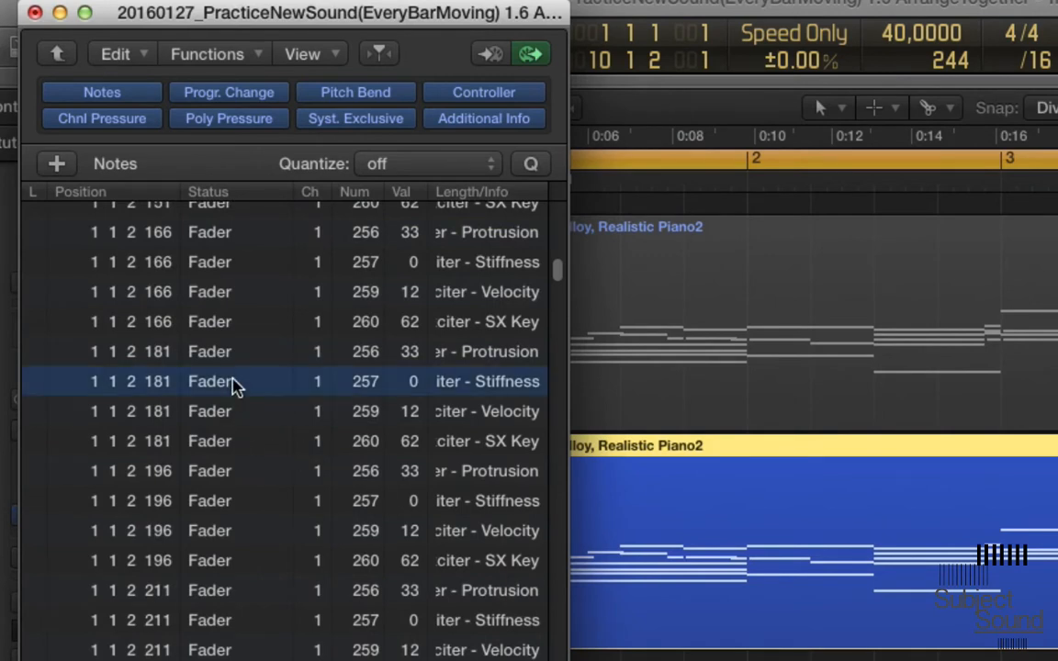
{"action": "left_click", "coordinate": [119, 52]}
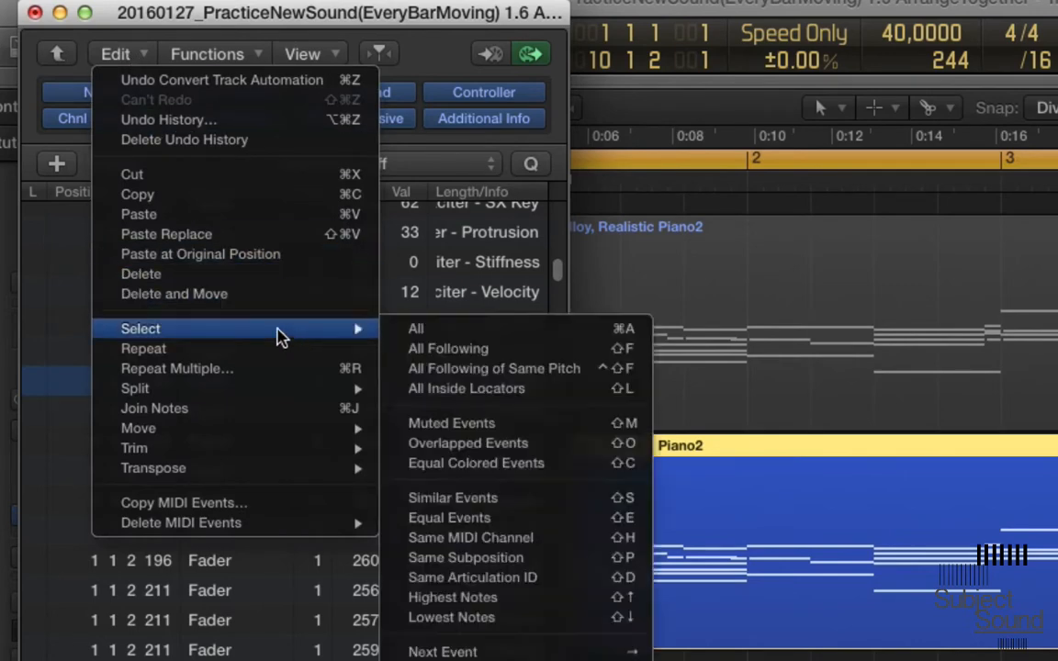
{"action": "mouse_move", "coordinate": [272, 336]}
{"action": "left_click", "coordinate": [410, 329]}
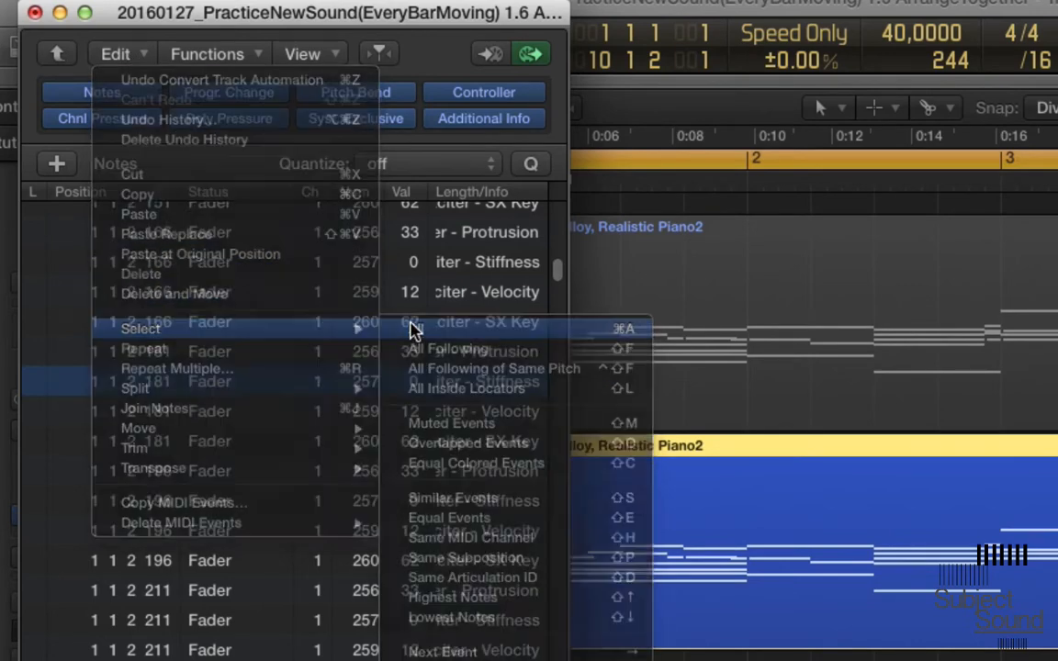
{"action": "left_click", "coordinate": [121, 53]}
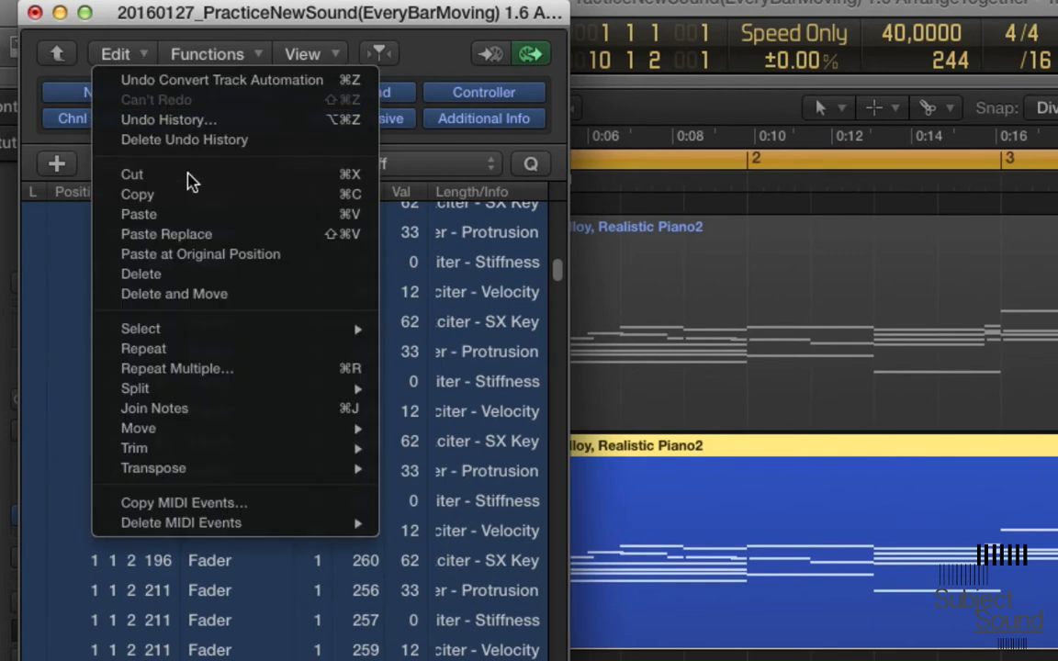
{"action": "left_click", "coordinate": [213, 201]}
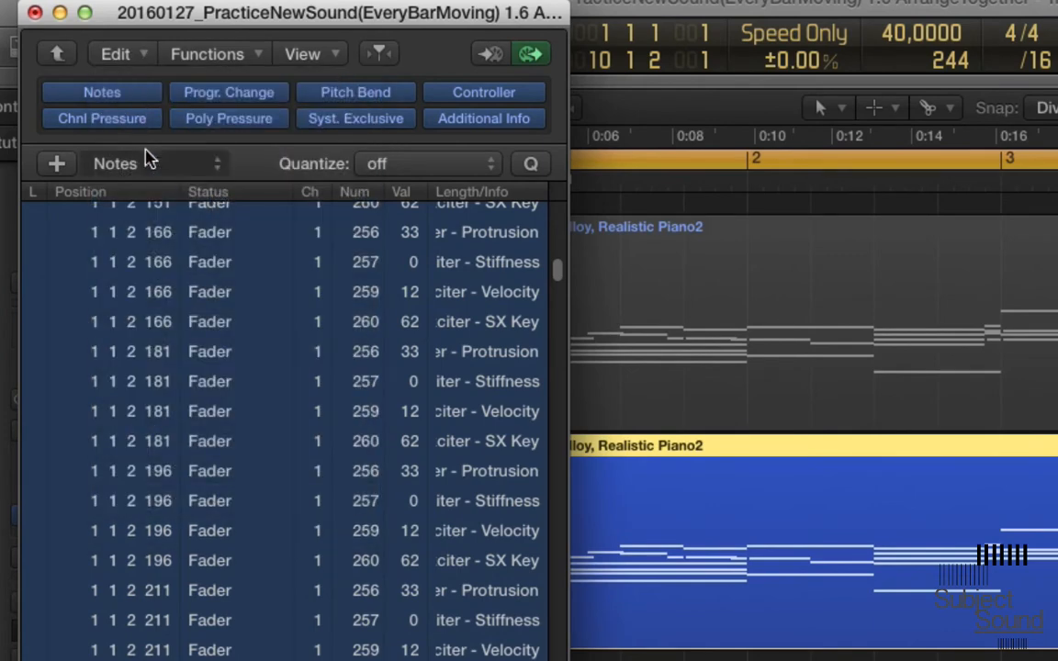
{"action": "left_click", "coordinate": [60, 13]}
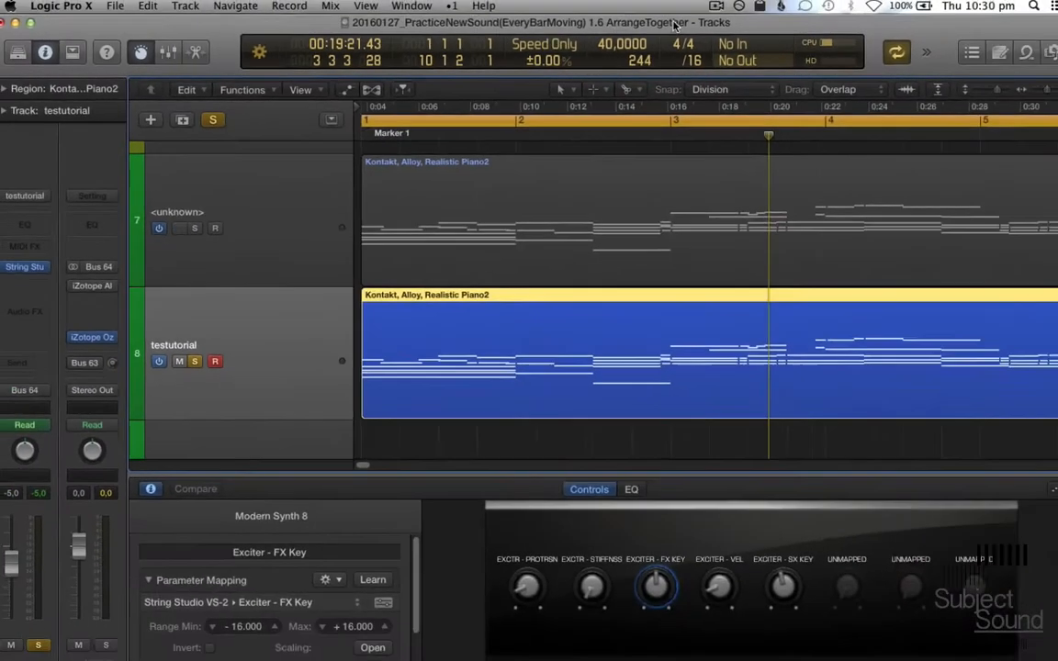
- Rearrange the windows to uncover the #testalchemy# text document and the automation_text_files folder in Finder
{"action": "left_click_drag", "start_coordinate": [673, 25], "coordinate": [651, 417]}
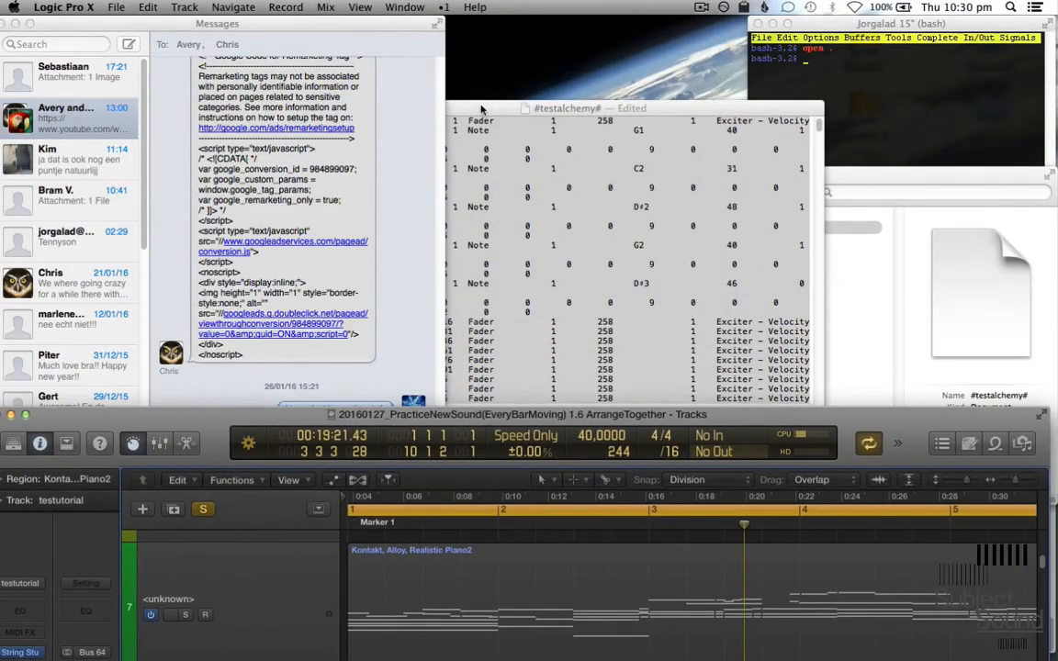
{"action": "left_click_drag", "start_coordinate": [481, 110], "coordinate": [97, 25]}
{"action": "left_click", "coordinate": [646, 230]}
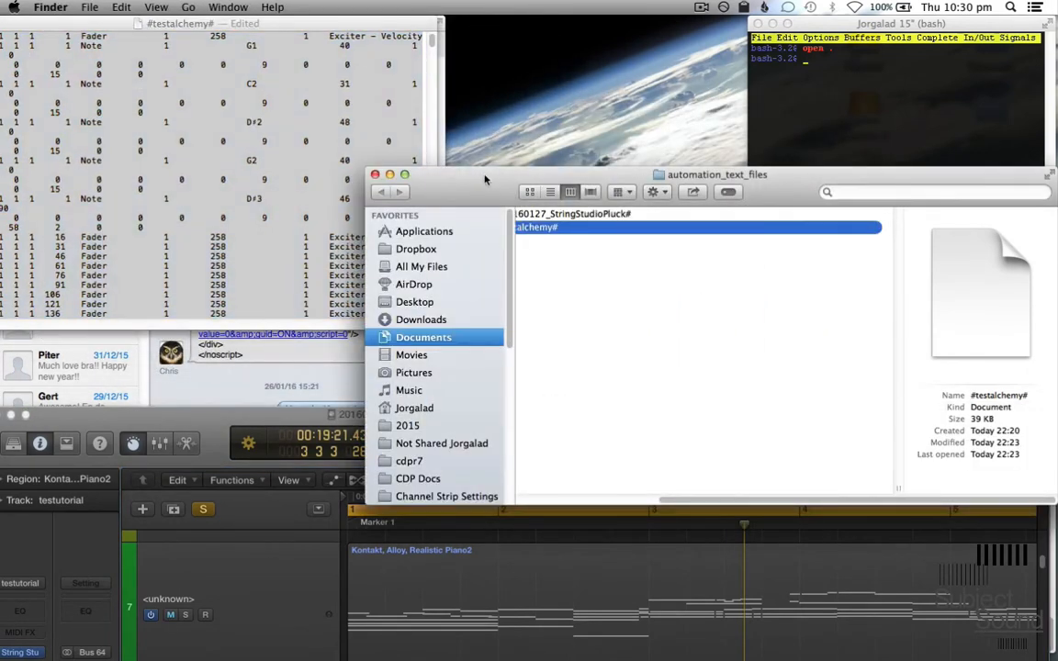
{"action": "left_click_drag", "start_coordinate": [486, 179], "coordinate": [444, 106]}
{"action": "left_click_drag", "start_coordinate": [325, 163], "coordinate": [136, 166]}
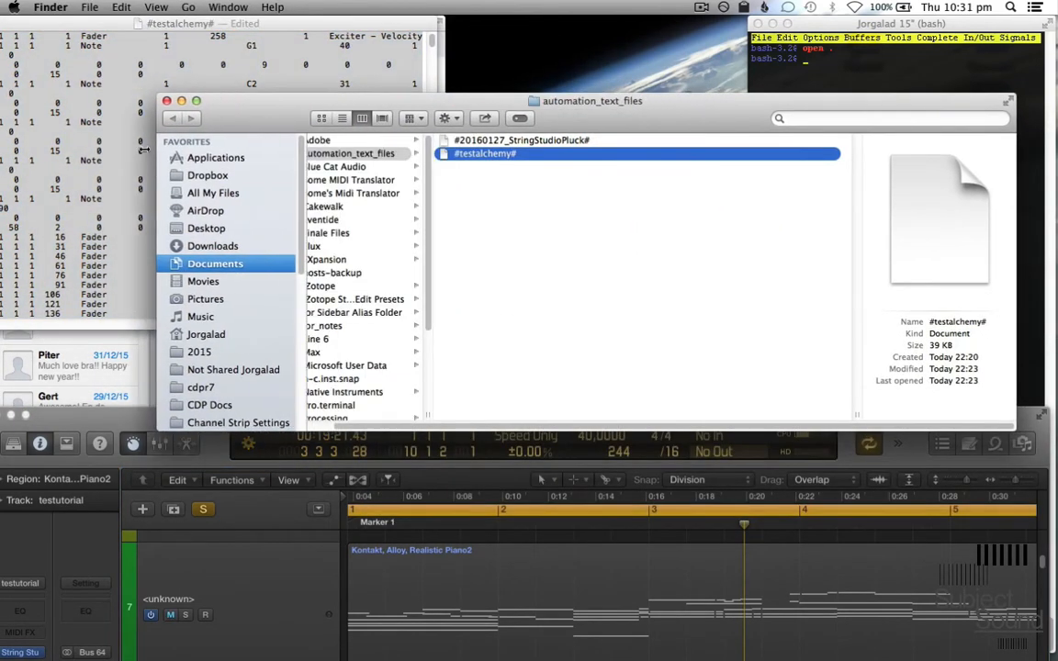
{"action": "left_click", "coordinate": [504, 203]}
- Open #testalchemy# in TextEdit and replace its entire contents with the copied automation events
{"action": "double_click", "coordinate": [511, 154]}
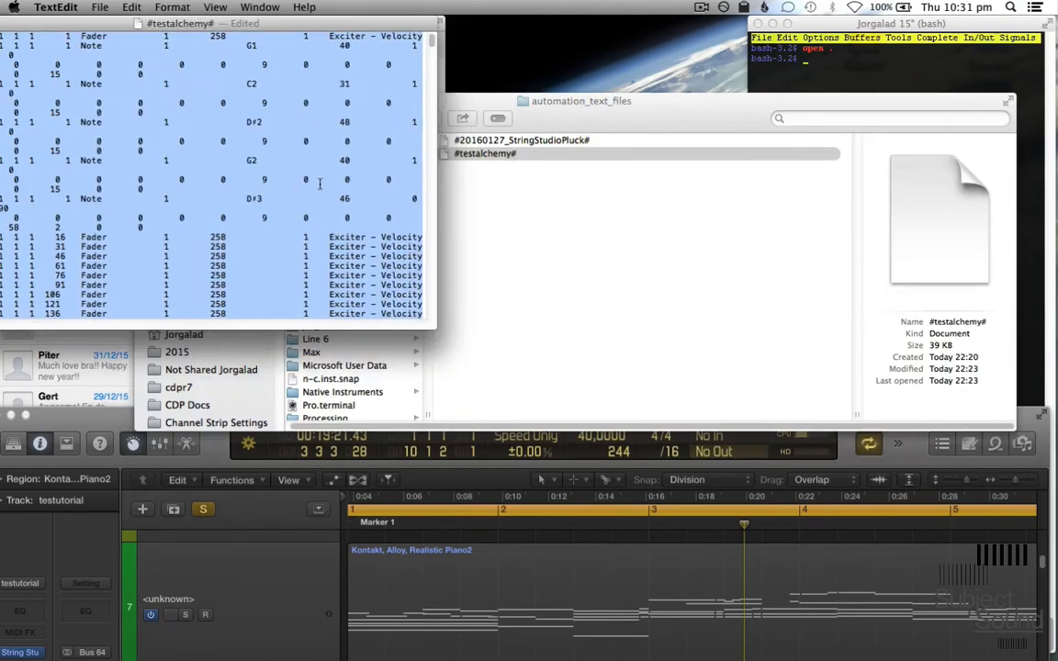
{"action": "left_click", "coordinate": [319, 183]}
{"action": "key", "text": "super+a"}
{"action": "key", "text": "super+v"}
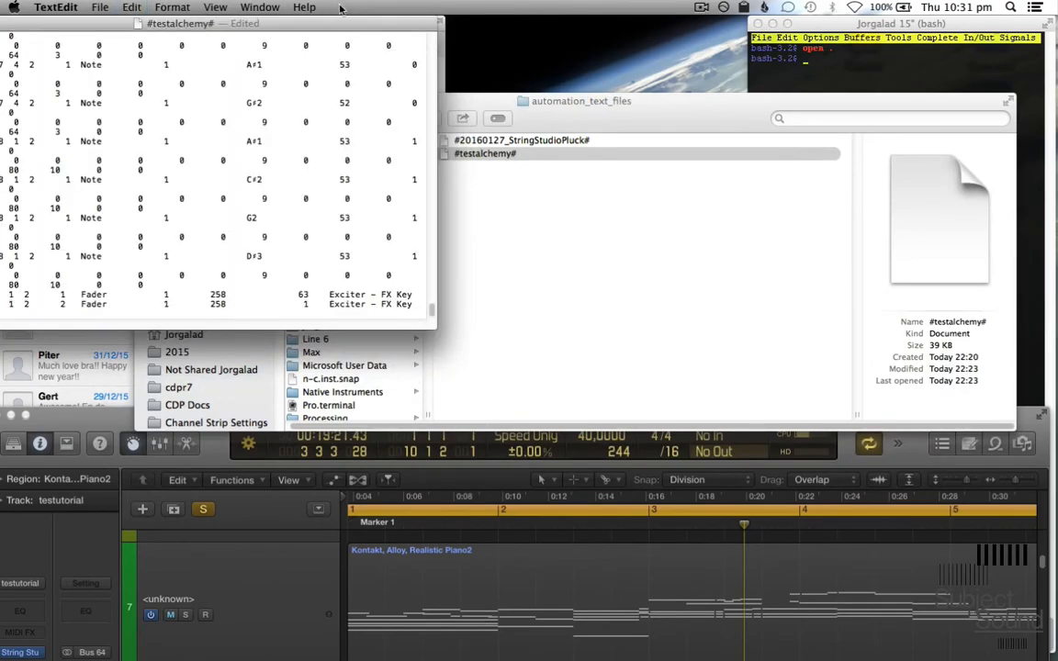
- Review the pasted fader and note events up to the beginning in an enlarged document window, and close the document
{"action": "left_click_drag", "start_coordinate": [388, 26], "coordinate": [647, 36]}
{"action": "scroll", "coordinate": [622, 243], "scroll_direction": "up", "scroll_amount": 20}
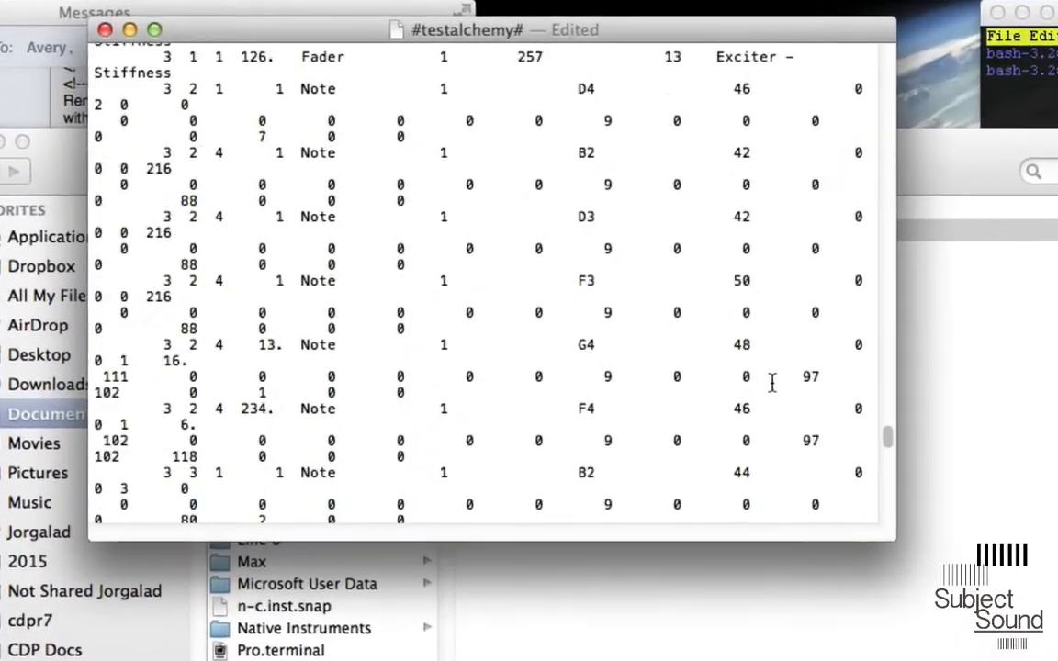
{"action": "scroll", "coordinate": [771, 384], "scroll_direction": "up", "scroll_amount": 20}
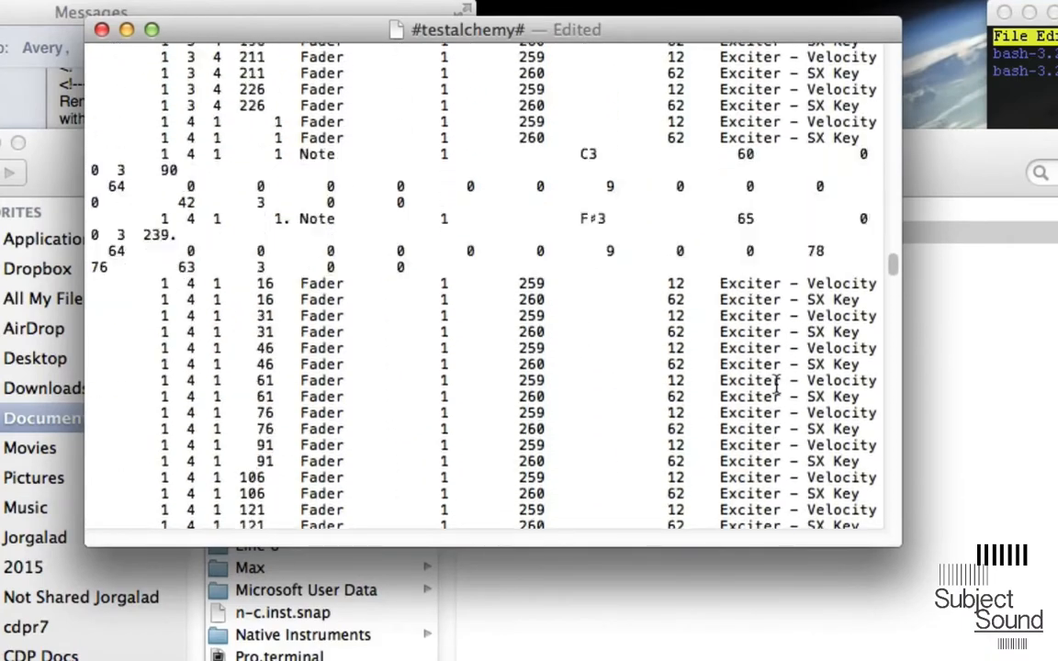
{"action": "scroll", "coordinate": [776, 385], "scroll_direction": "up", "scroll_amount": 20}
{"action": "scroll", "coordinate": [777, 378], "scroll_direction": "up", "scroll_amount": 10}
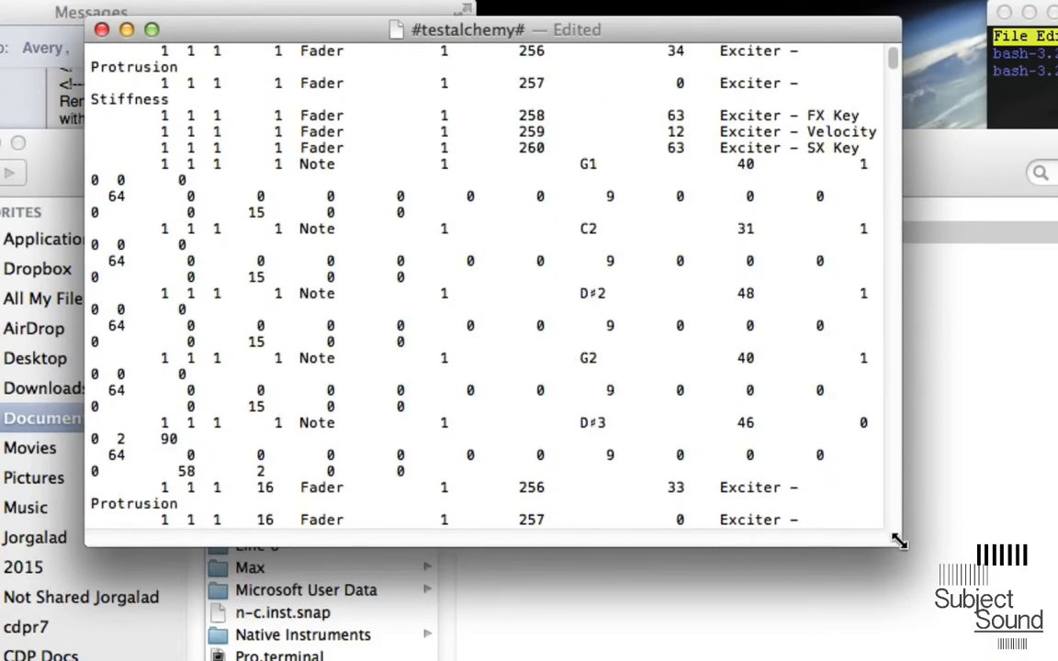
{"action": "left_click_drag", "start_coordinate": [892, 537], "coordinate": [1033, 660]}
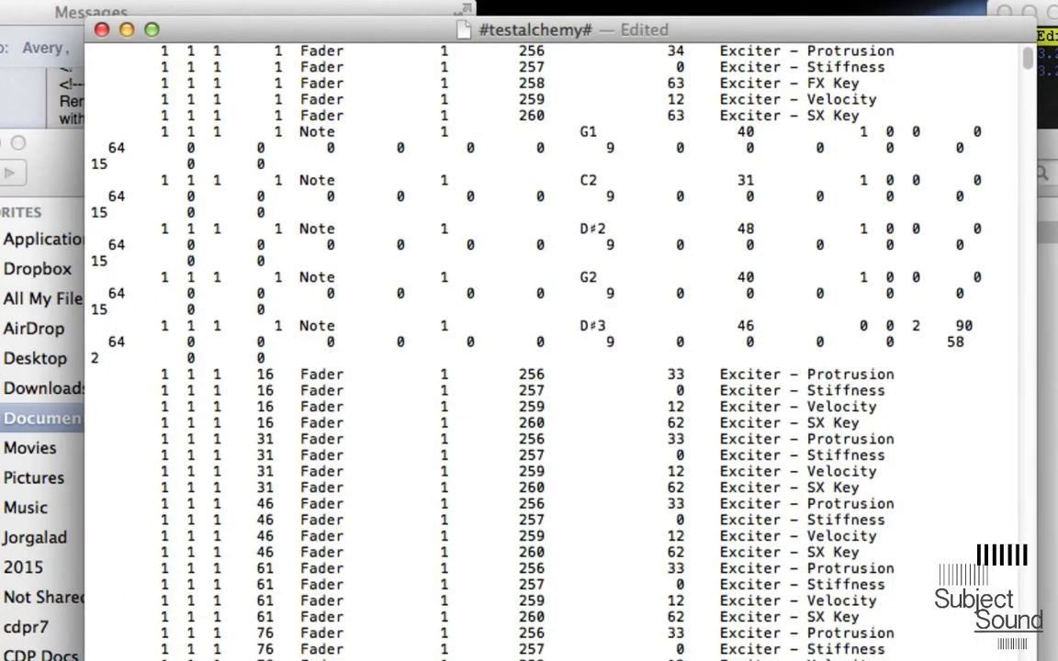
{"action": "left_click", "coordinate": [103, 29]}
- Rename the #testalchemy# file in the automation_text_files folder to testtutorial
{"action": "left_click", "coordinate": [539, 232]}
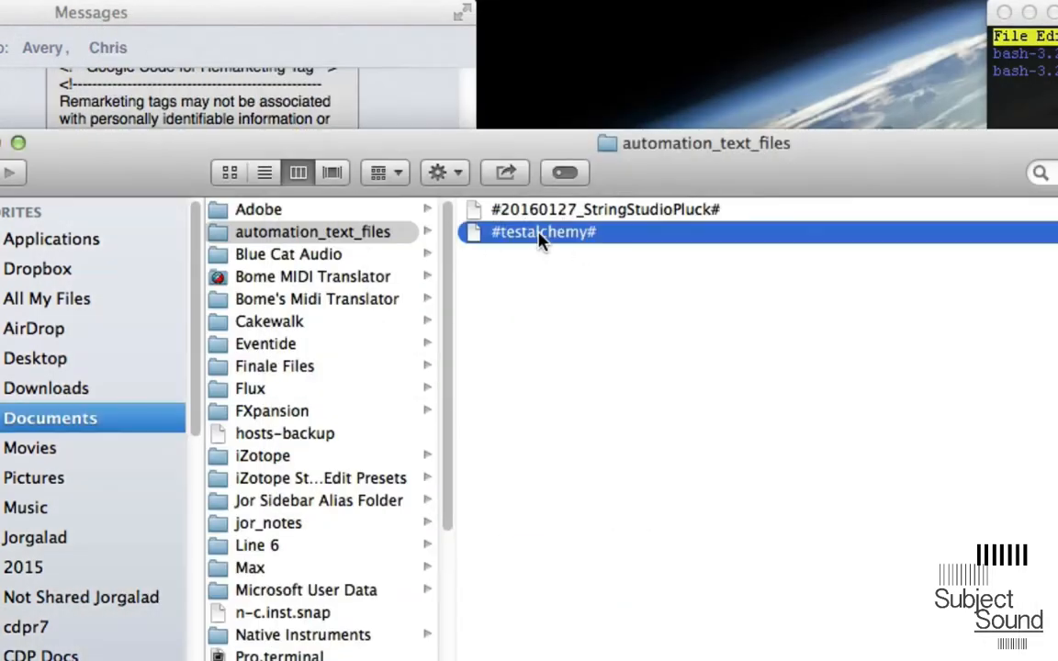
{"action": "type", "text": "test"}
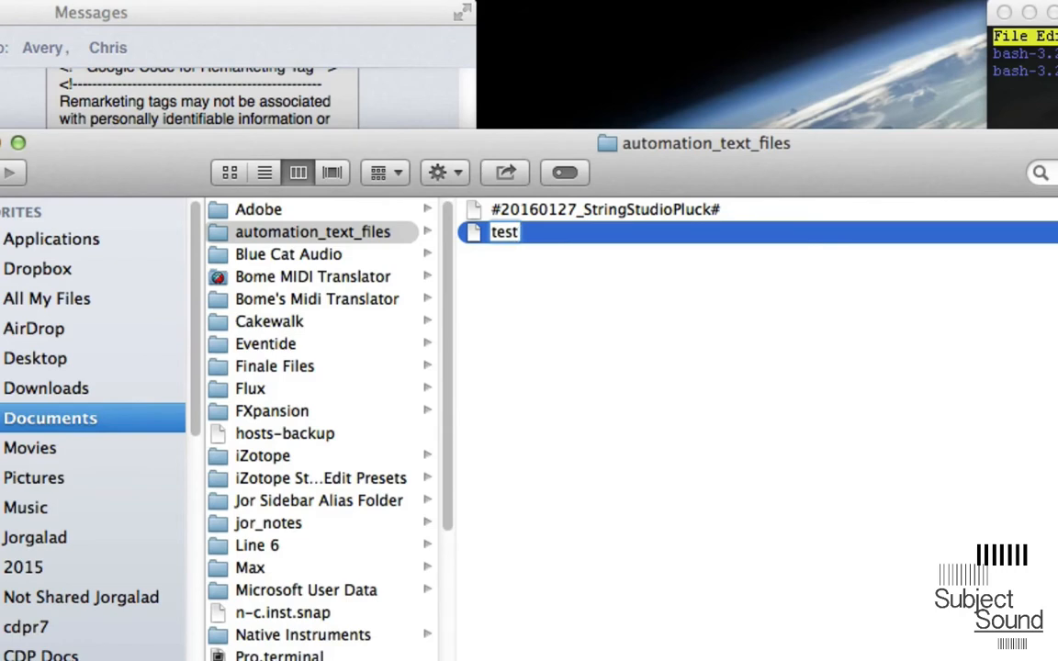
{"action": "type", "text": "tutorial"}
{"action": "key", "text": "Return"}
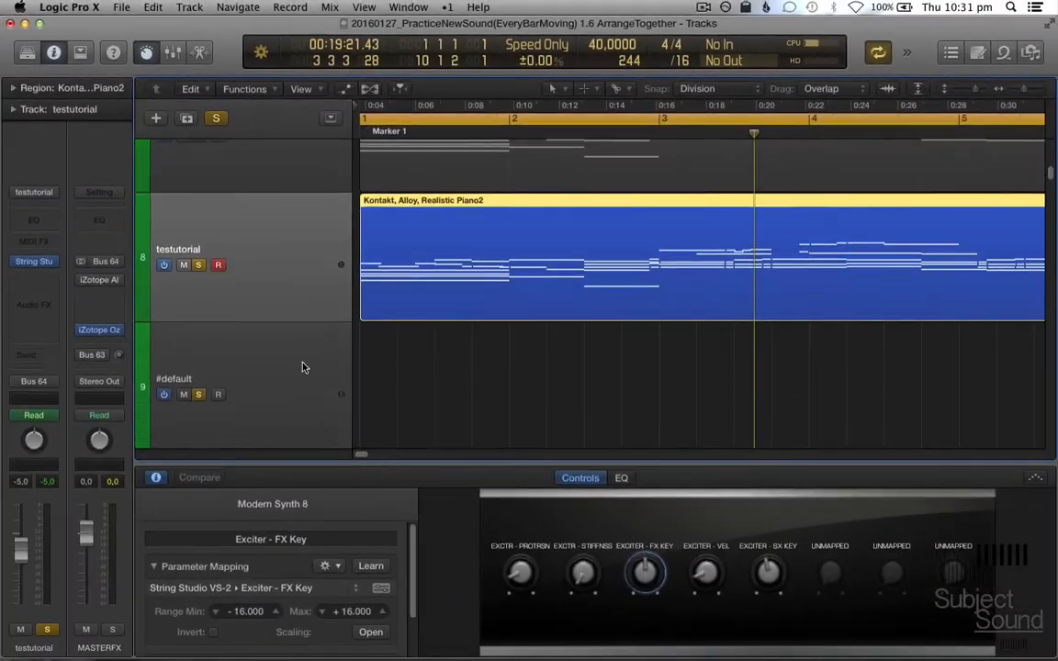
- Switch back to Logic Pro, remove the String Studio instrument from track 9 and show the Piano Roll
{"action": "left_click", "coordinate": [300, 360]}
{"action": "scroll", "coordinate": [300, 360], "scroll_direction": "down", "scroll_amount": 1}
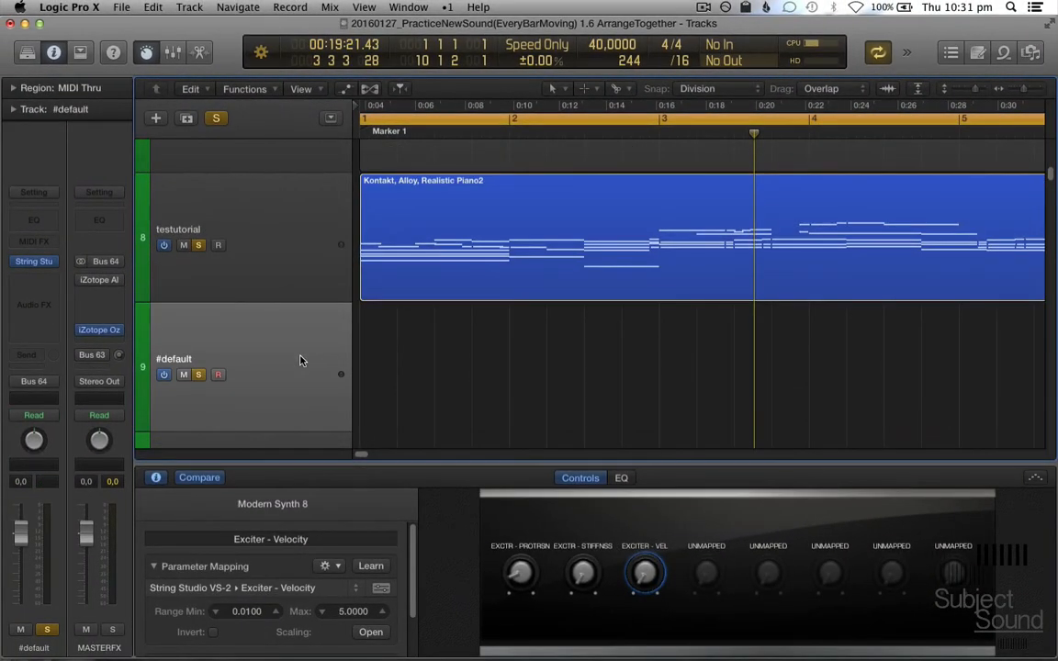
{"action": "left_click", "coordinate": [52, 263]}
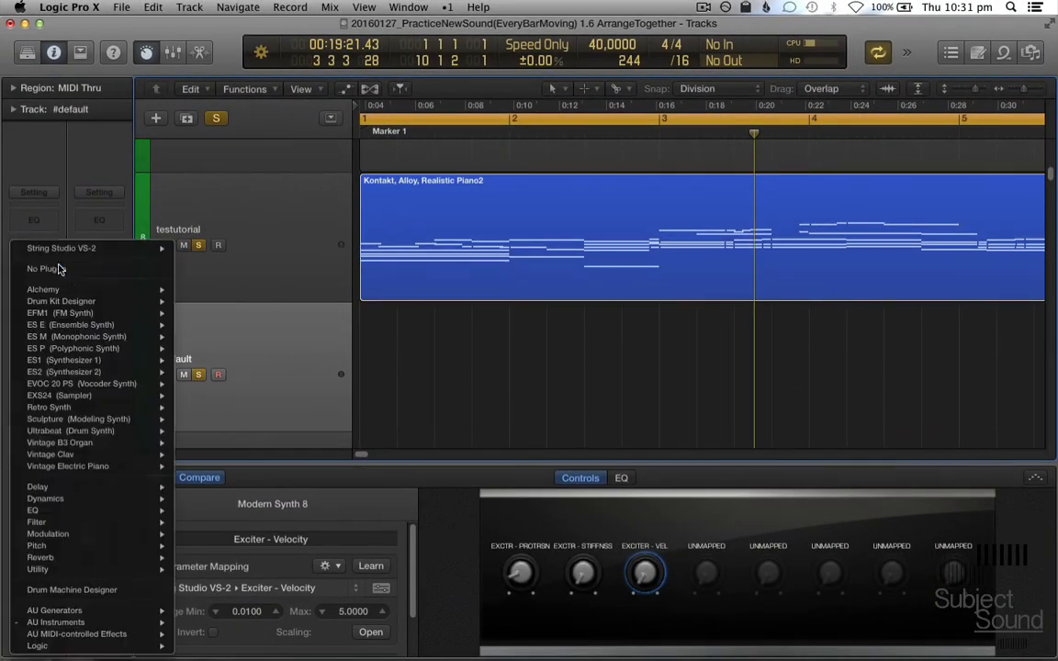
{"action": "left_click", "coordinate": [72, 275]}
{"action": "key", "text": "e"}
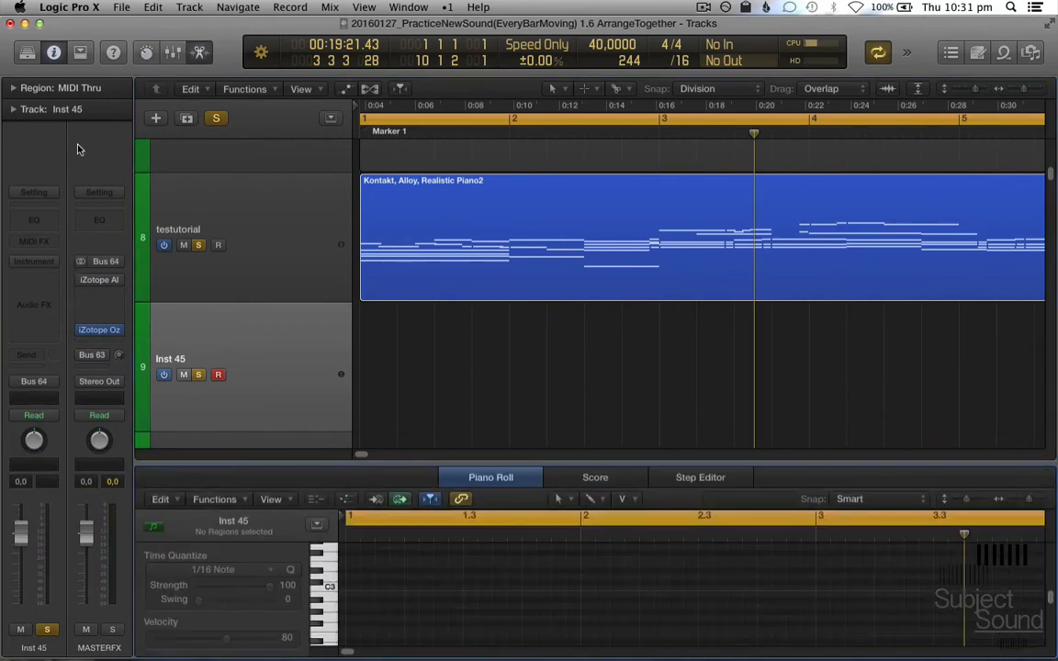
- Load the user patch testutorial onto track 9 from the Library, and close the Library
{"action": "left_click", "coordinate": [28, 53]}
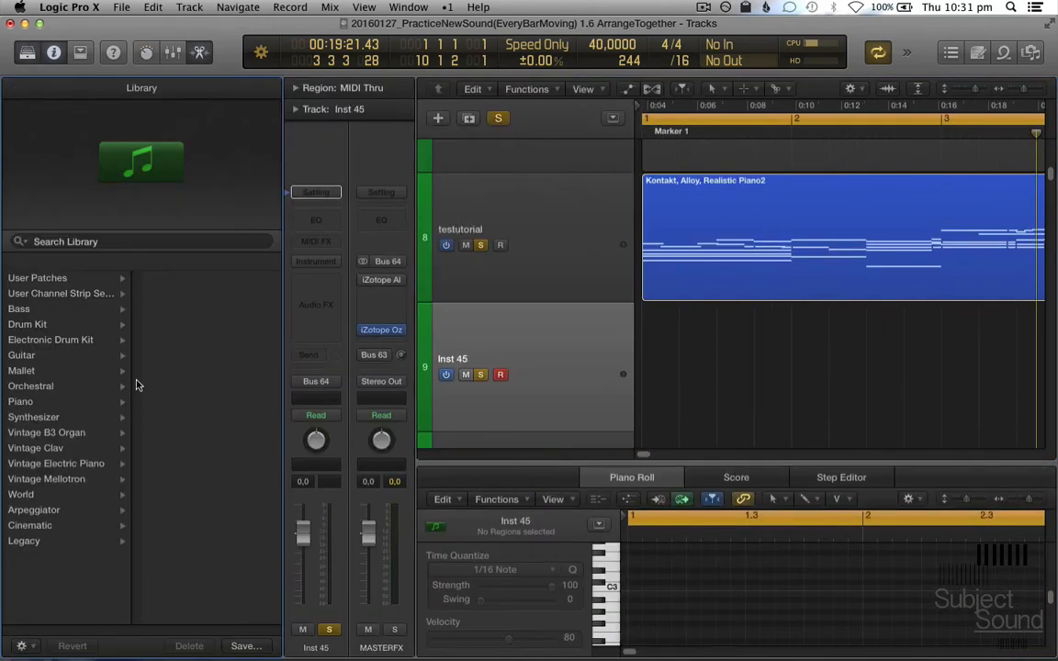
{"action": "left_click", "coordinate": [99, 277]}
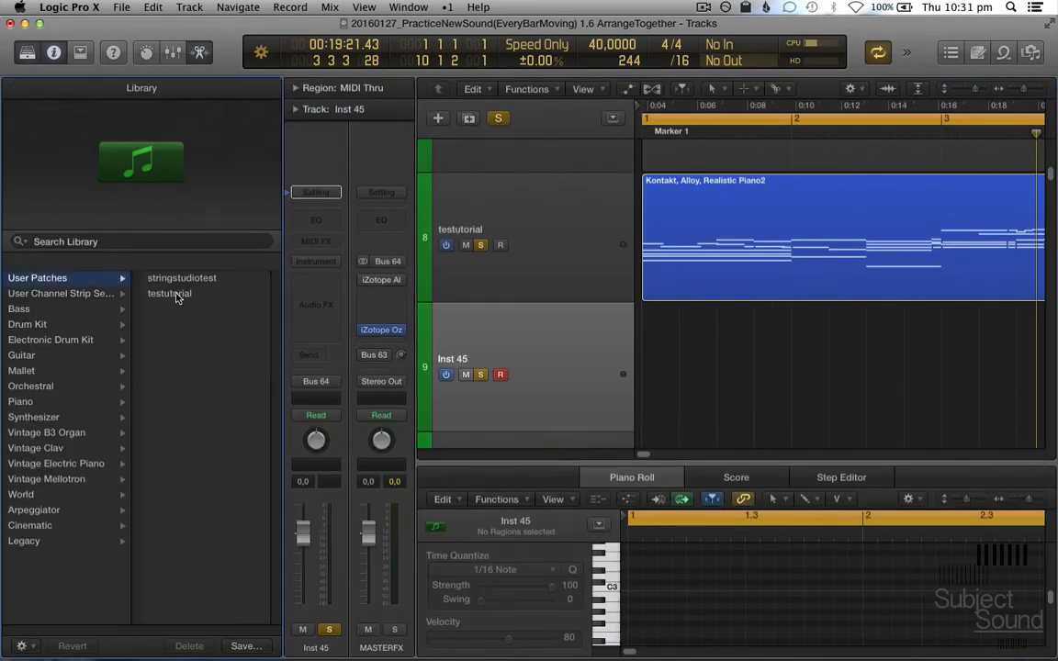
{"action": "left_click", "coordinate": [175, 294]}
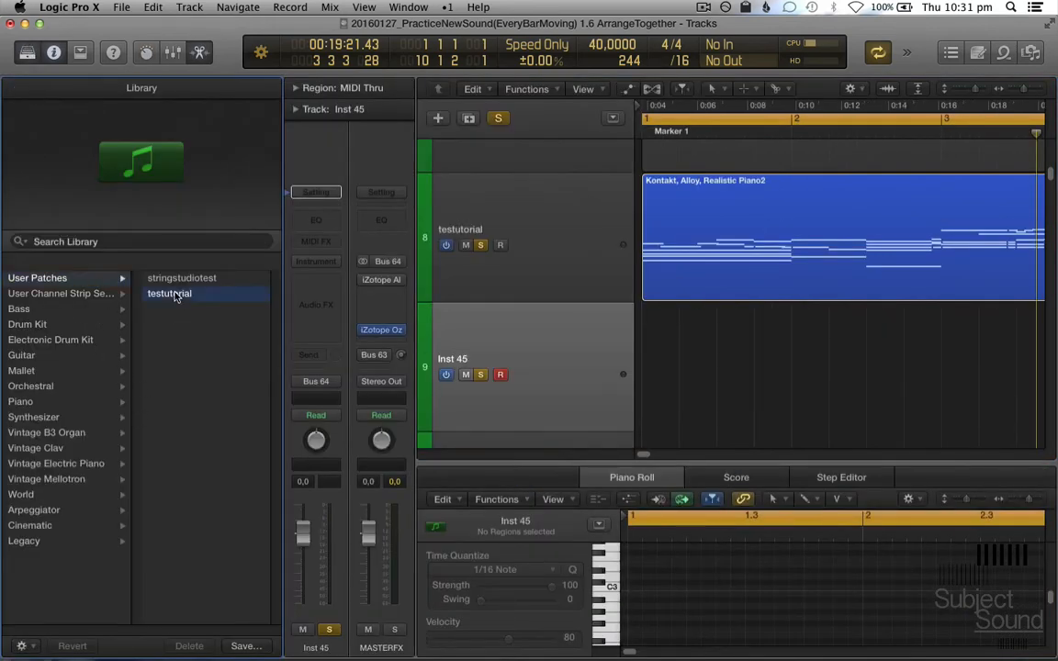
{"action": "left_click", "coordinate": [27, 52]}
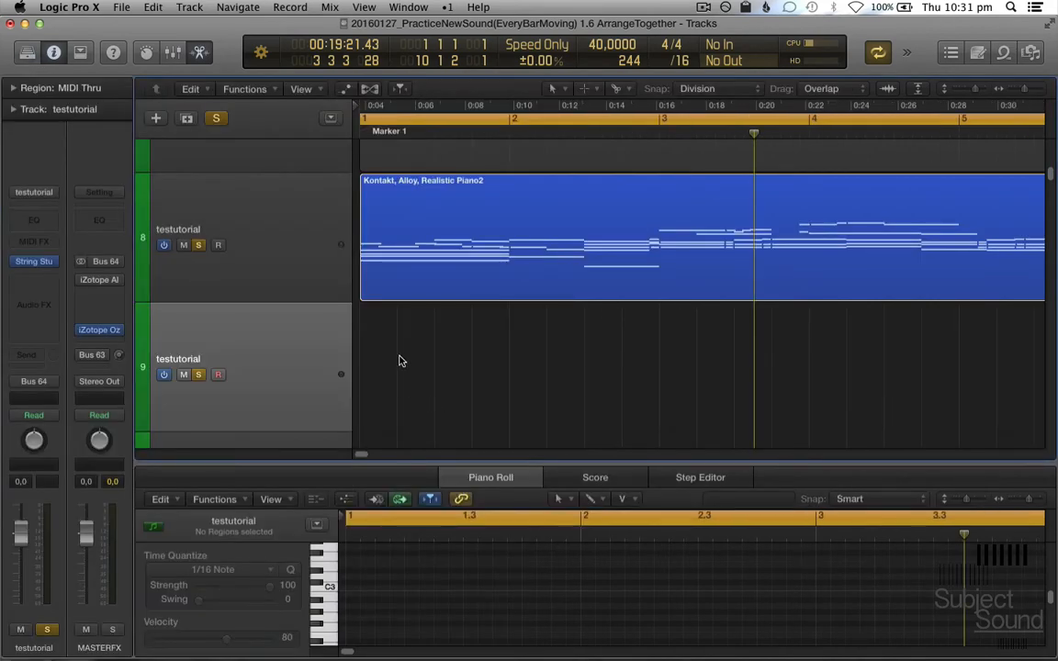
- Create an empty region at bar 1 of track 9 with the Pencil tool and lengthen it to about 4 bars 3 beats
{"action": "key", "text": "t"}
{"action": "left_click", "coordinate": [397, 376]}
{"action": "left_click", "coordinate": [392, 373]}
{"action": "key", "text": "t"}
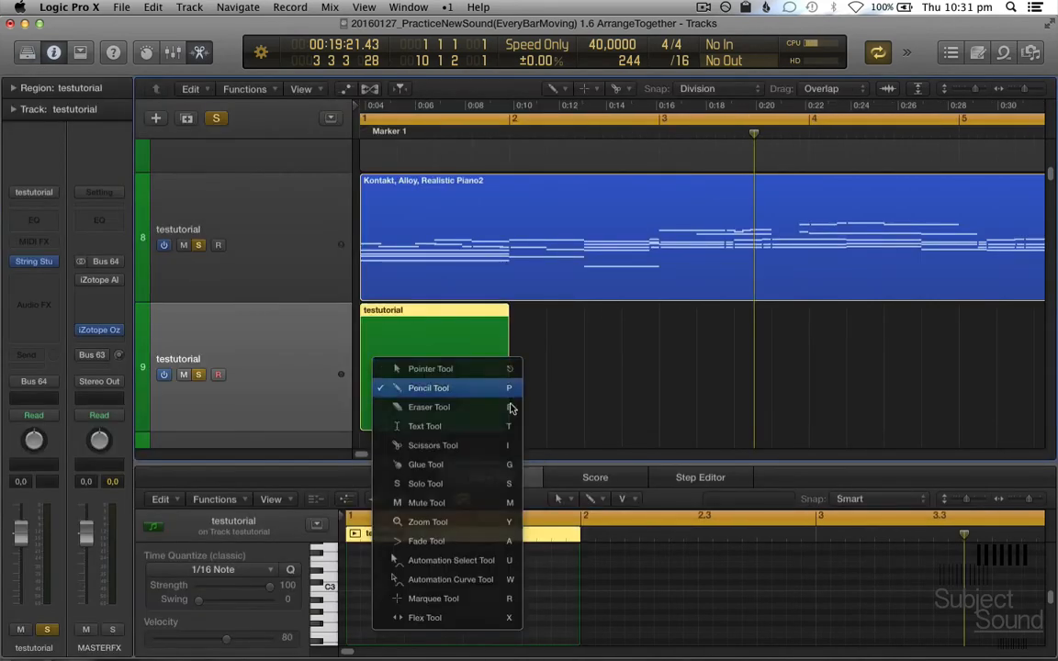
{"action": "key", "text": "t"}
{"action": "left_click_drag", "start_coordinate": [505, 422], "coordinate": [1052, 437]}
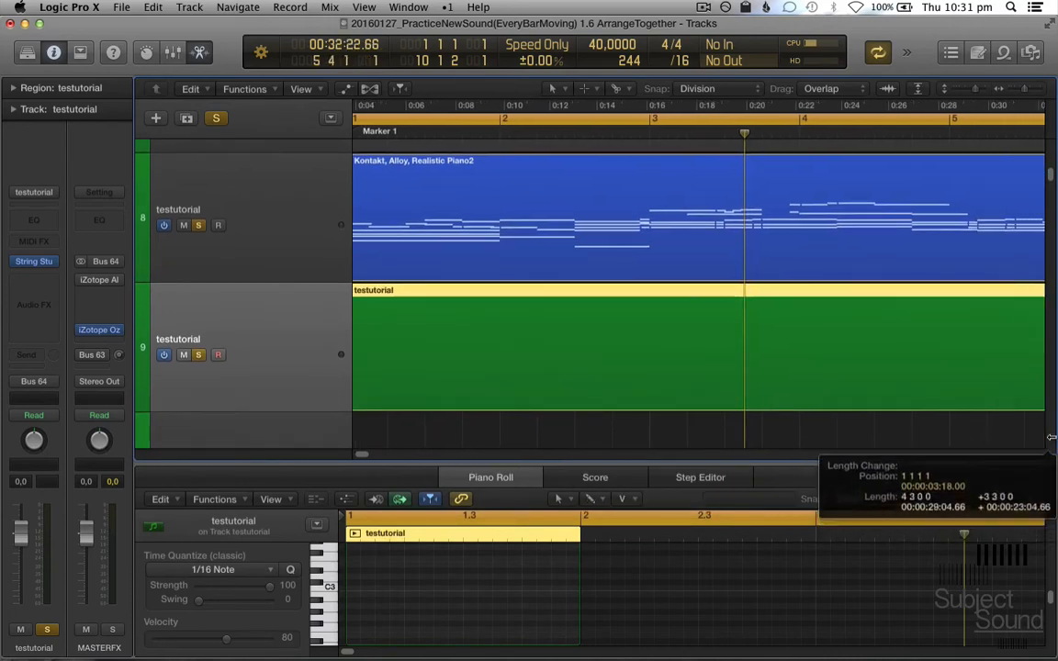
- Paste the copied events into the new track 9 region through its event list, and close the list
{"action": "key", "text": "super+0"}
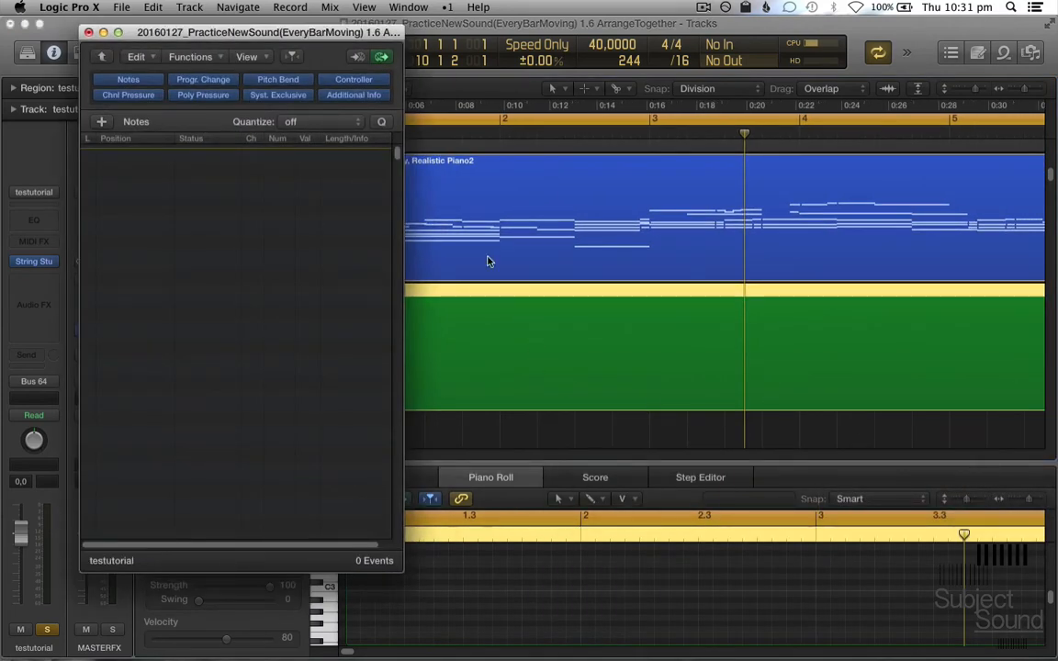
{"action": "left_click", "coordinate": [138, 56]}
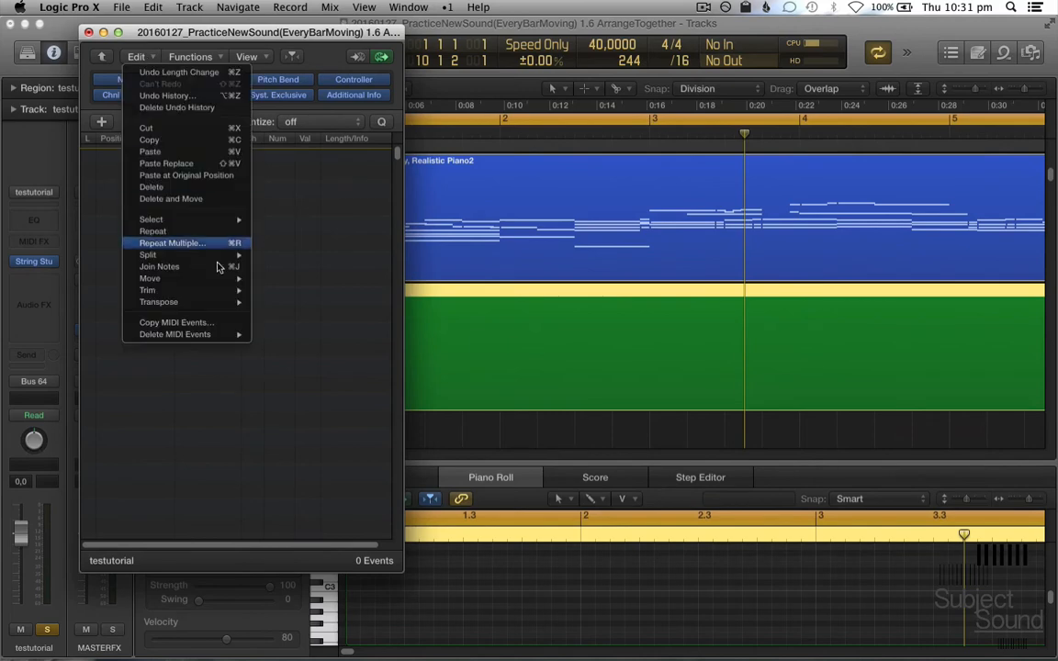
{"action": "left_click", "coordinate": [203, 151]}
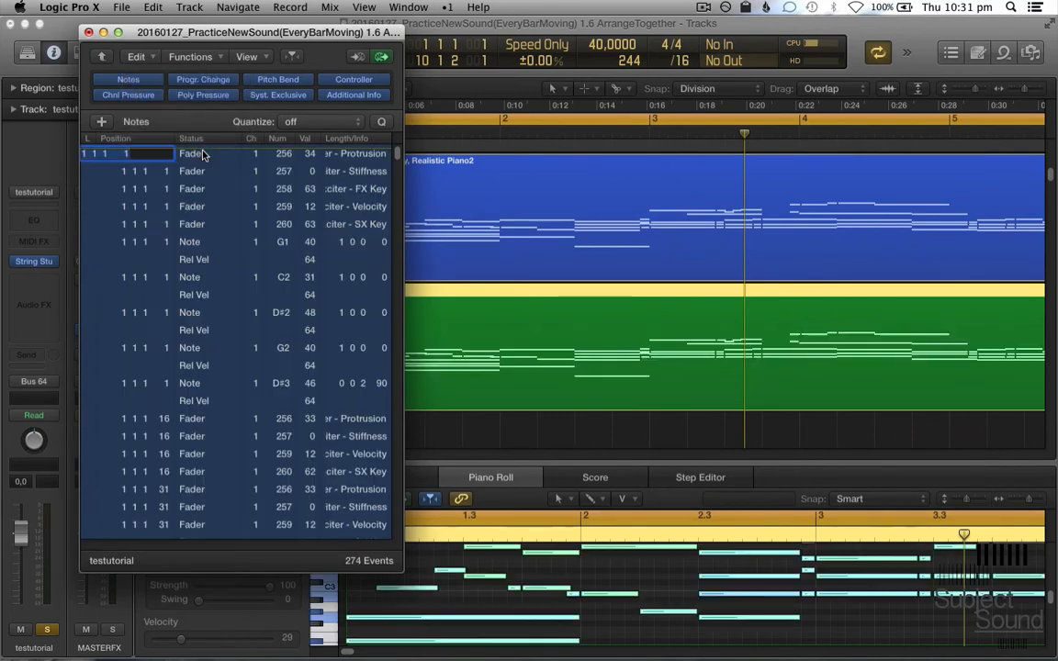
{"action": "left_click", "coordinate": [499, 298]}
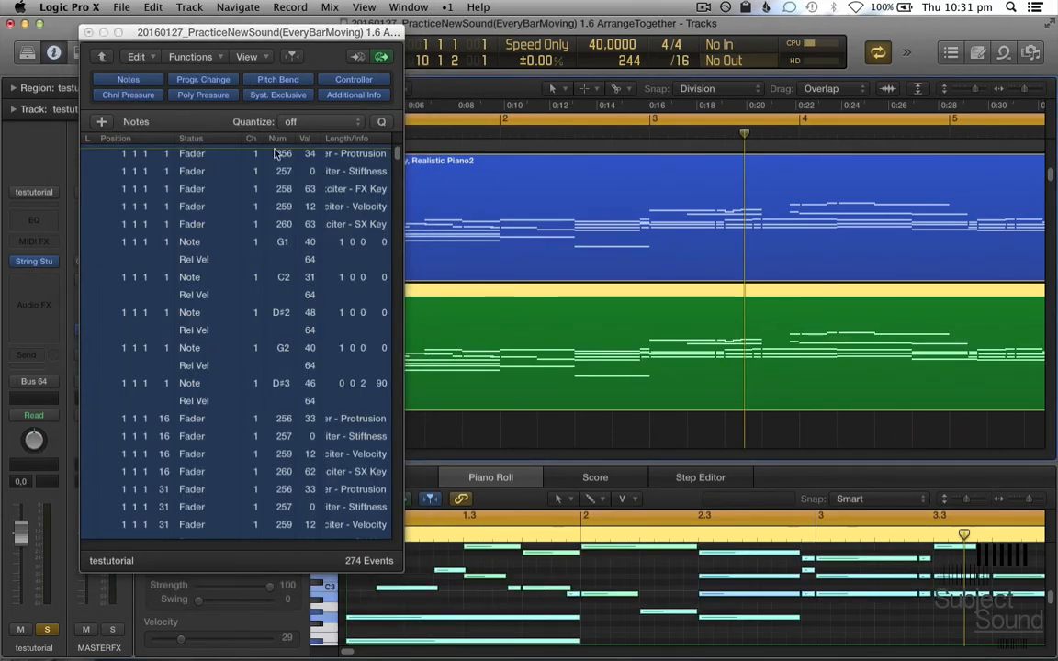
{"action": "left_click", "coordinate": [89, 32]}
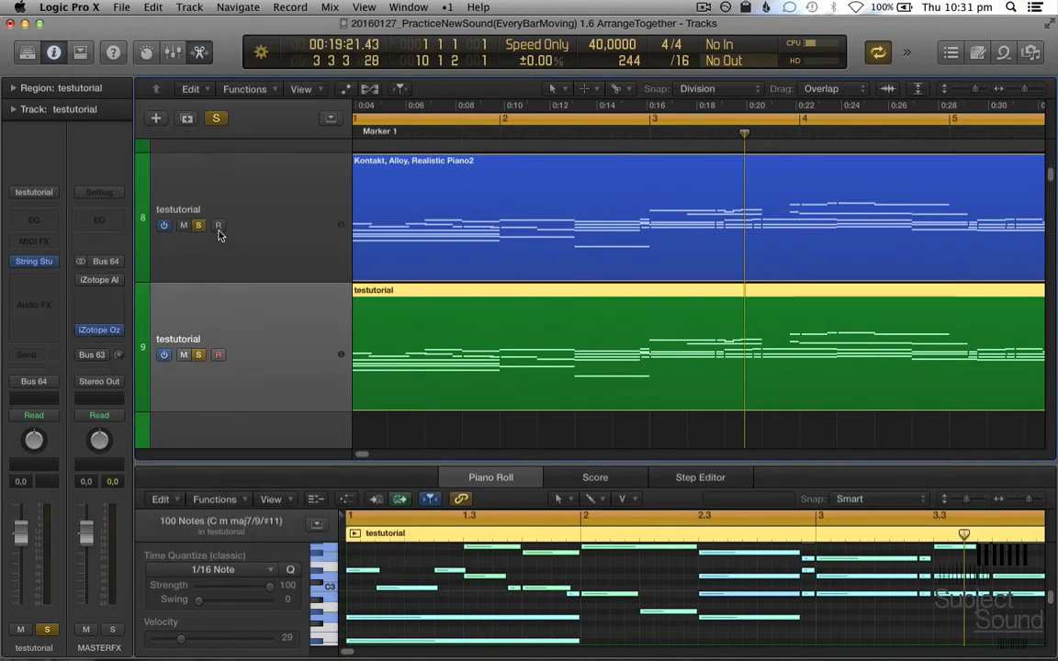
- Display the automation, switch track 9 from Track to Region automation, expand its automation lanes, and hide the automation
{"action": "key", "text": "a"}
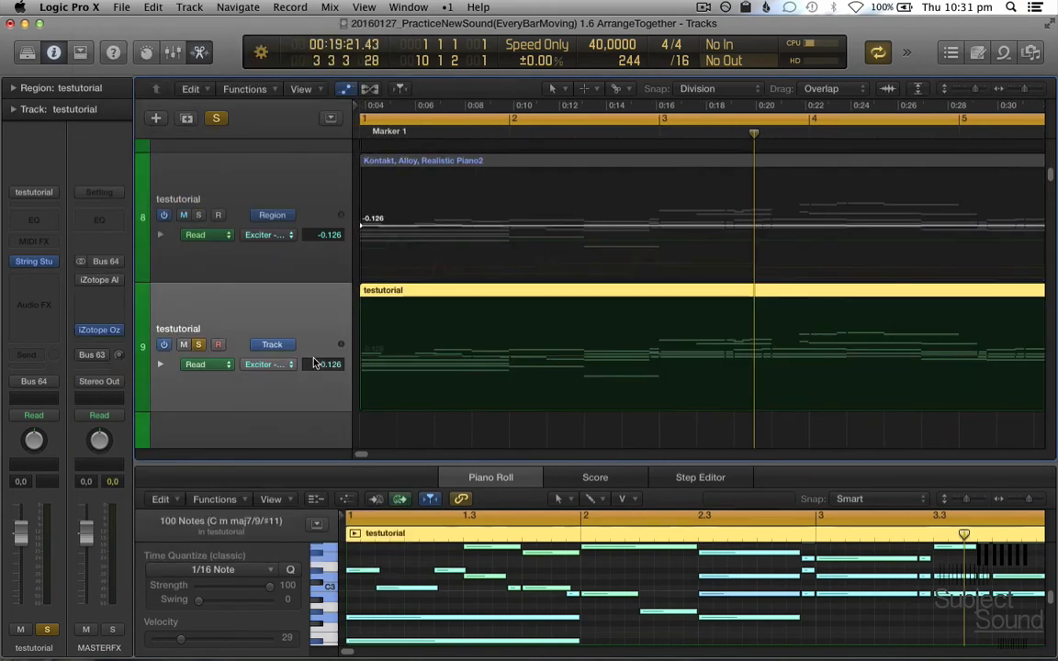
{"action": "left_click", "coordinate": [271, 345]}
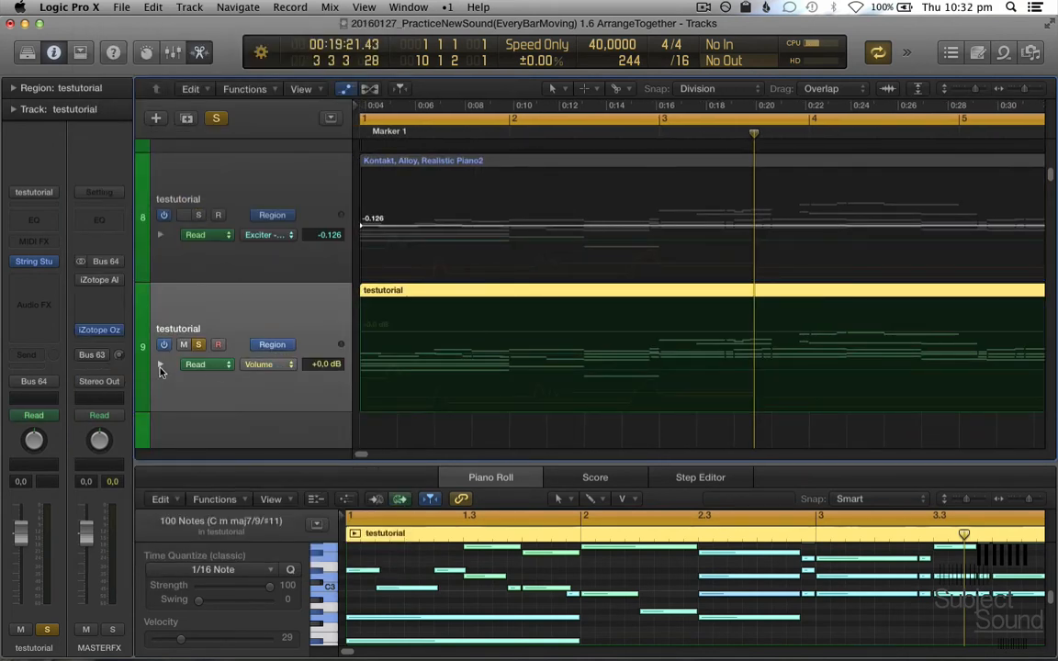
{"action": "left_click", "coordinate": [159, 364]}
{"action": "key", "text": "a"}
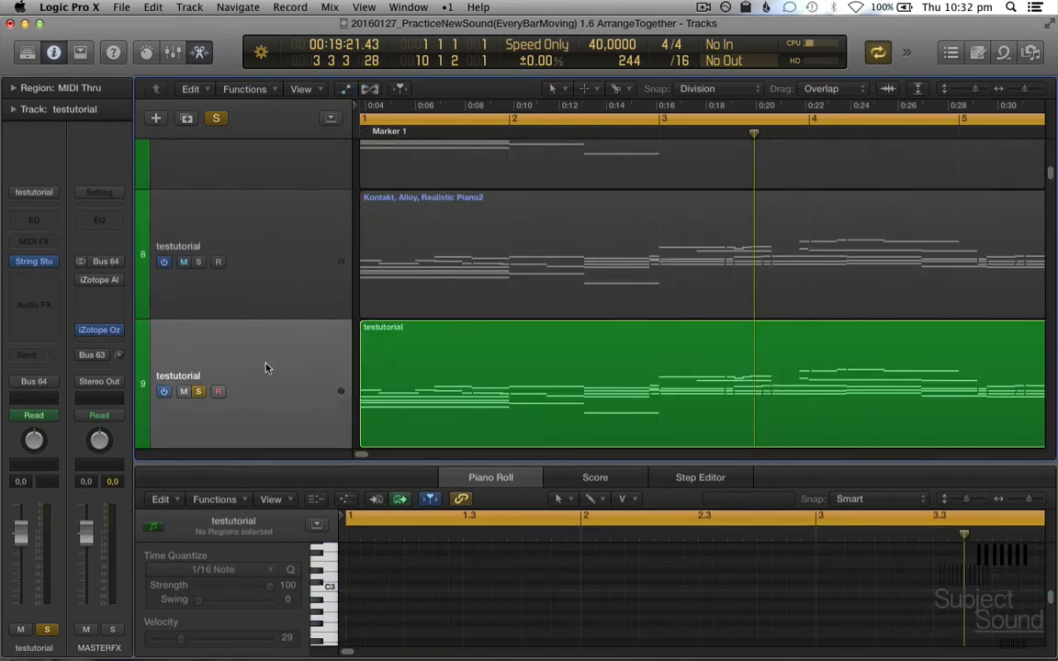
- Play back the pasted region on track 9 with its Smart Controls shown and the whole region in view
{"action": "key", "text": "space"}
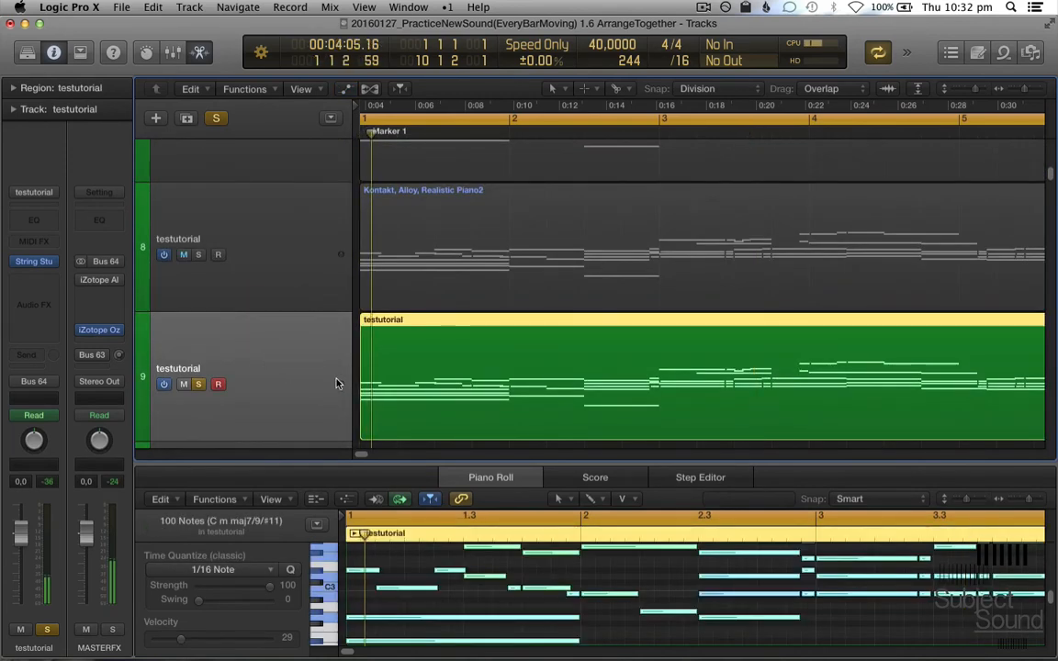
{"action": "key", "text": "b"}
{"action": "scroll", "coordinate": [399, 368], "scroll_direction": "down", "scroll_amount": 2}
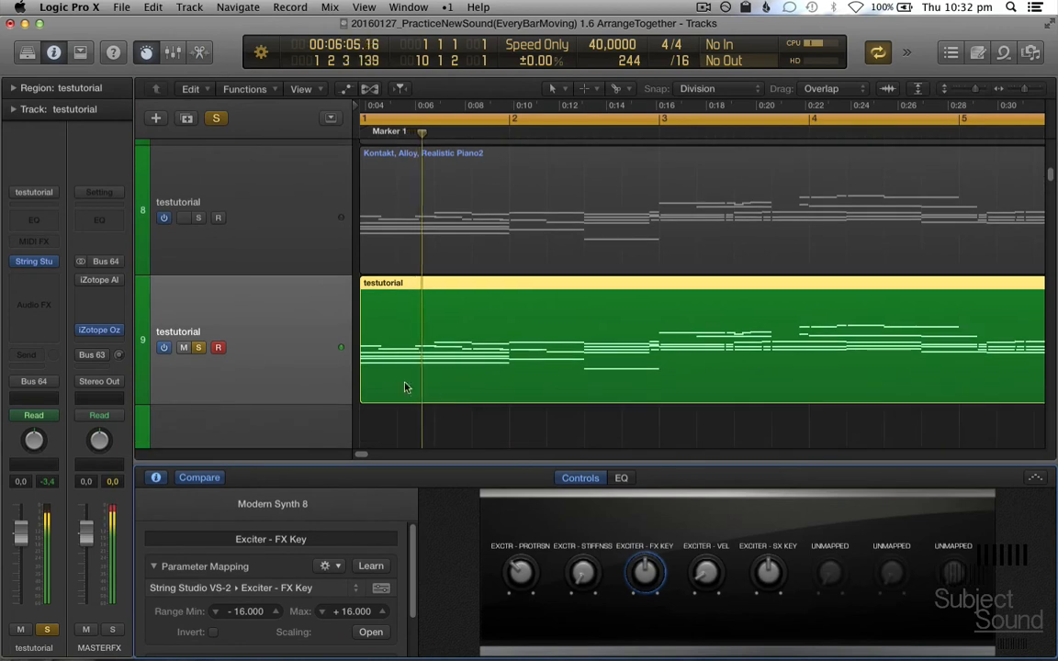
{"action": "key", "text": "super+Left"}
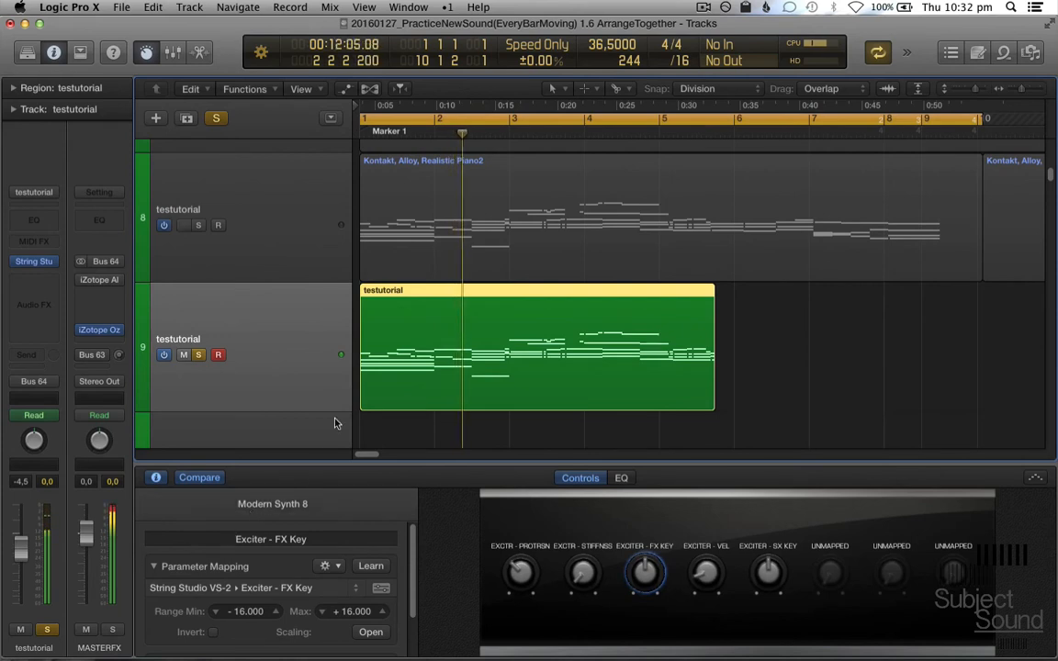
- Examine the region automation lanes of track 9, including Exciter Protrusion, Stiffness and FX Key, then collapse them and hide the automation
{"action": "key", "text": "a"}
{"action": "left_click", "coordinate": [160, 364]}
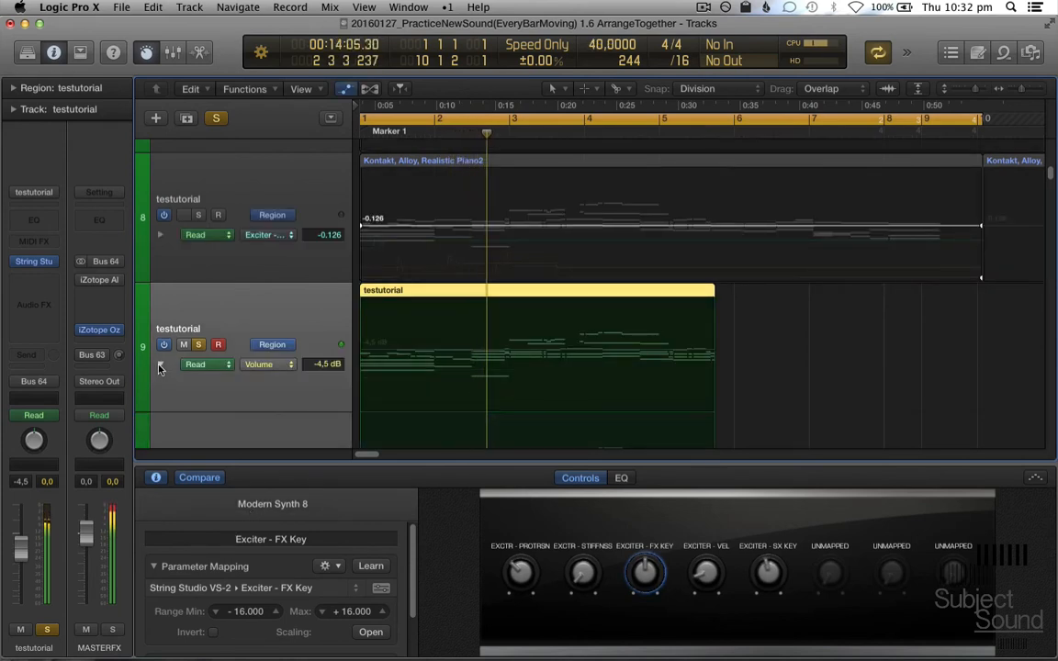
{"action": "scroll", "coordinate": [170, 328], "scroll_direction": "down", "scroll_amount": 3}
{"action": "scroll", "coordinate": [190, 369], "scroll_direction": "down", "scroll_amount": 4}
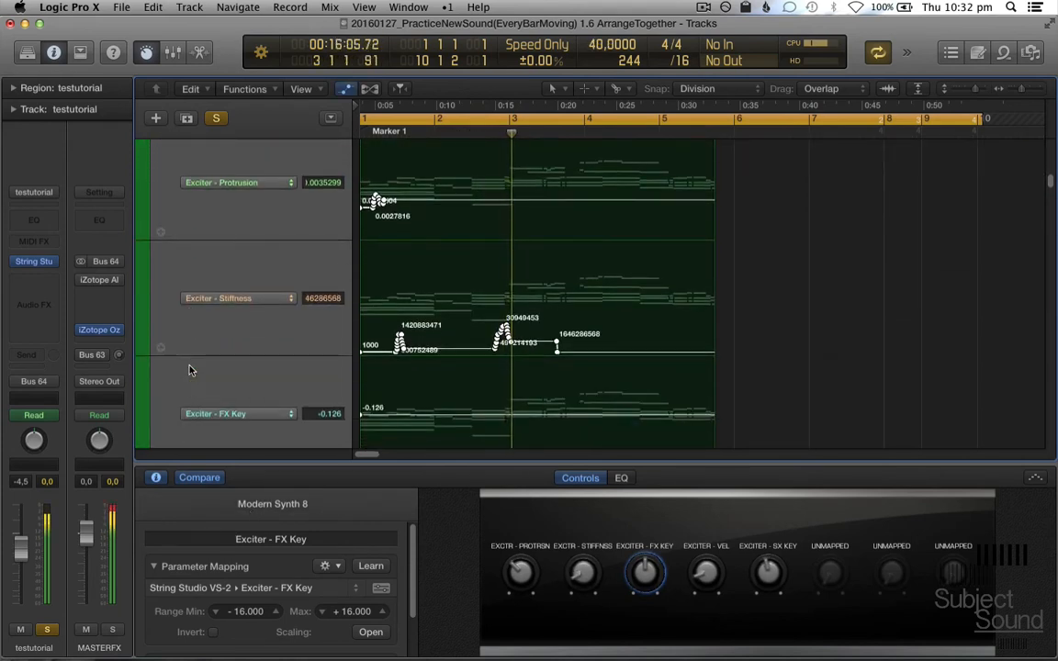
{"action": "scroll", "coordinate": [190, 367], "scroll_direction": "up", "scroll_amount": 7}
{"action": "left_click", "coordinate": [162, 336]}
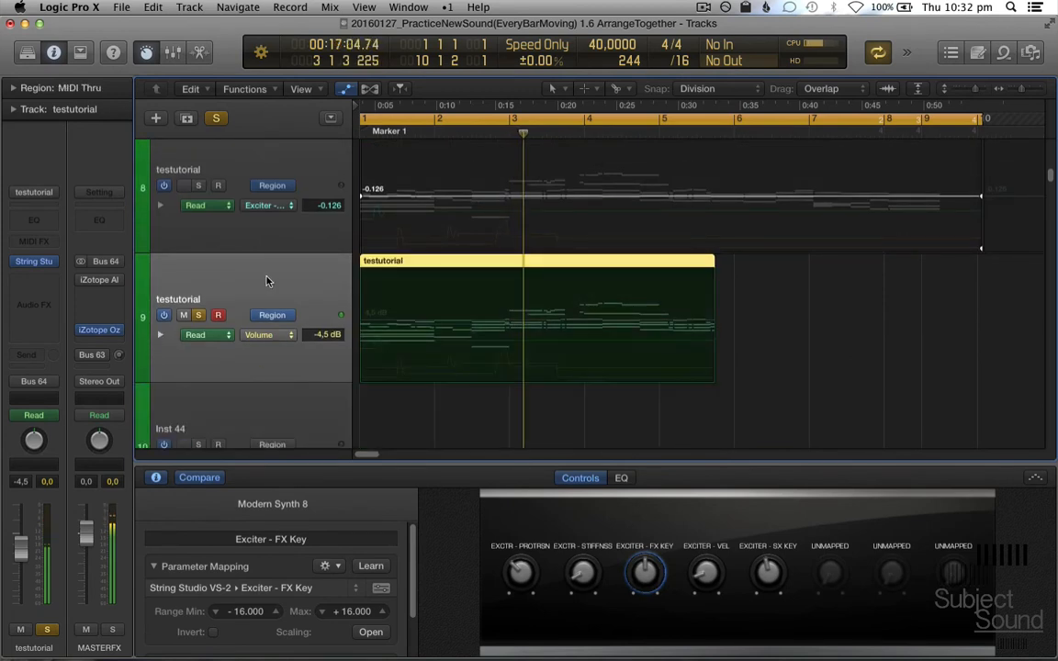
{"action": "key", "text": "a"}
- Mute track 9 and turn off its solo
{"action": "left_click", "coordinate": [183, 362]}
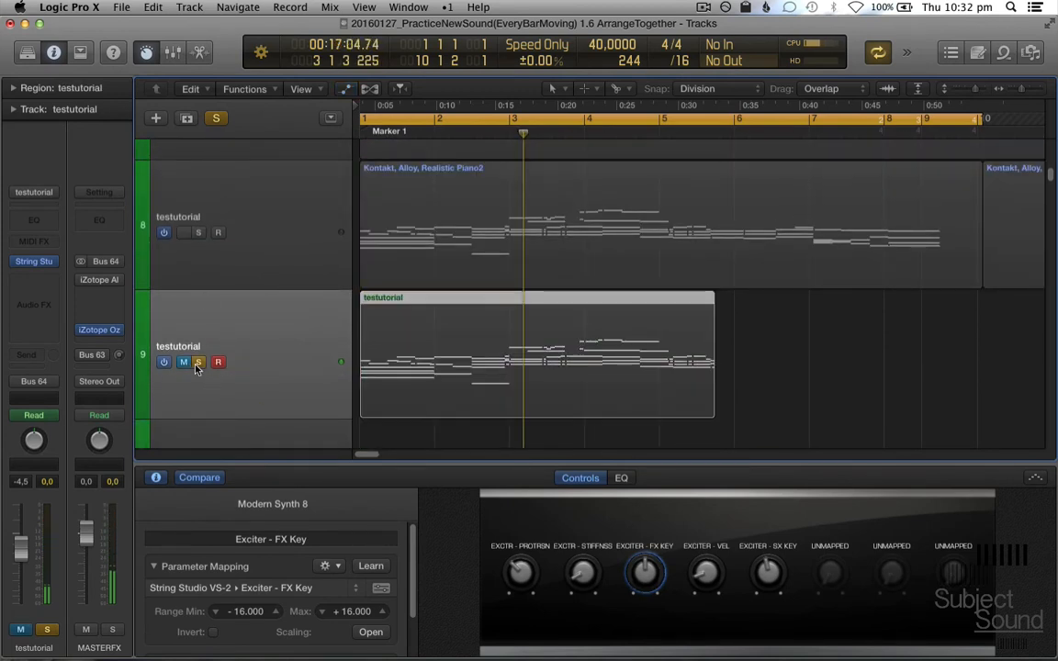
{"action": "left_click", "coordinate": [198, 361]}
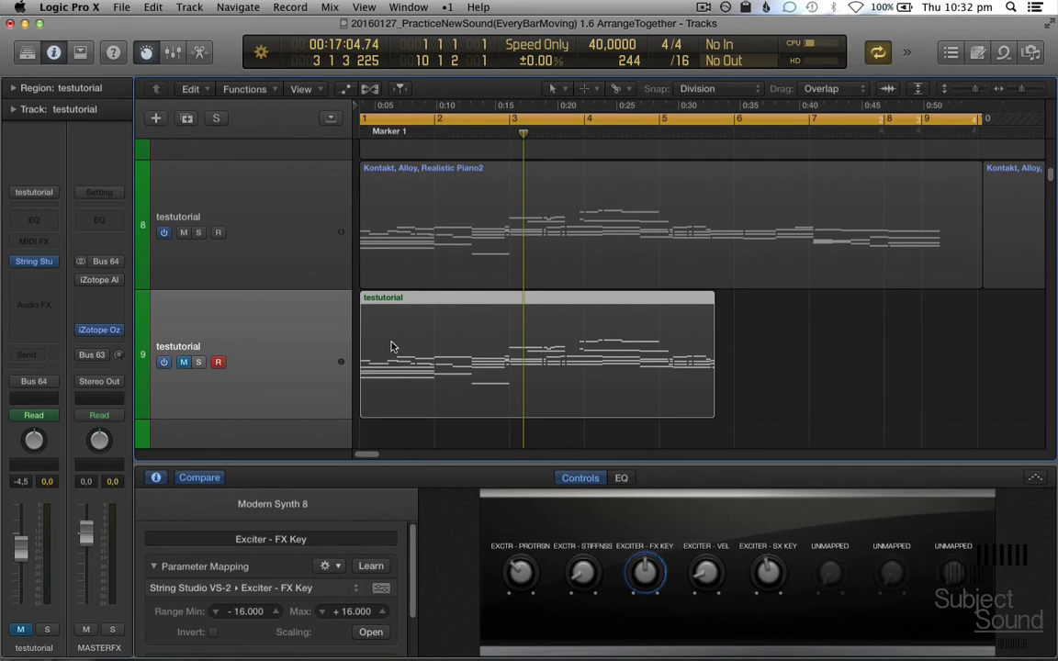
- Switch to iTerm, suspend the running Emacs session and start a new one with the command emacs
{"action": "key", "text": "super+Tab"}
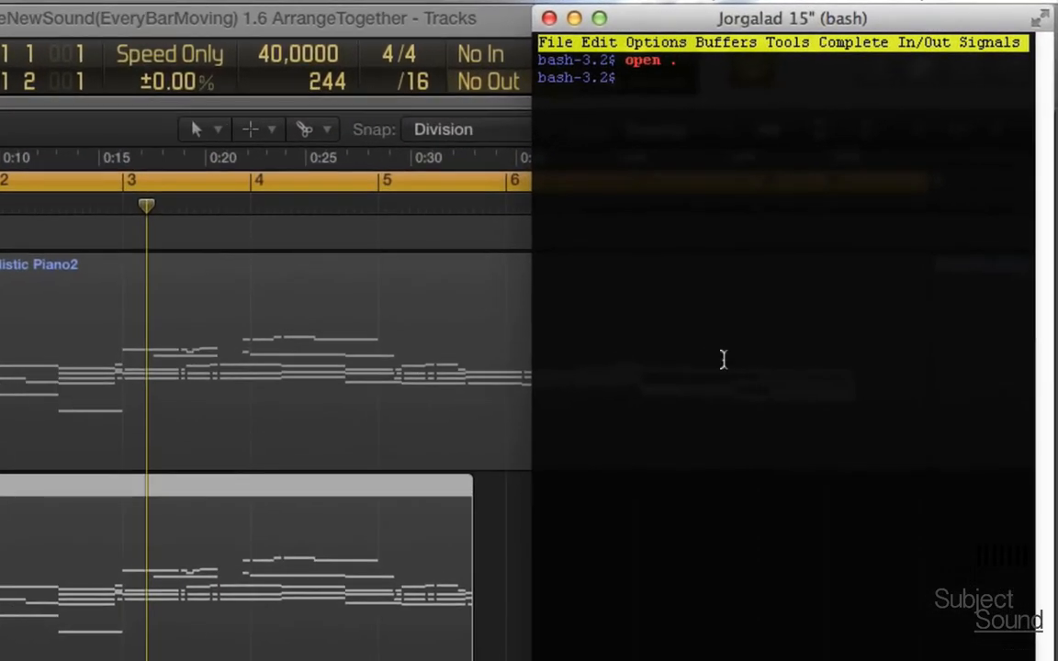
{"action": "key", "text": "ctrl+z"}
{"action": "type", "text": "emacs"}
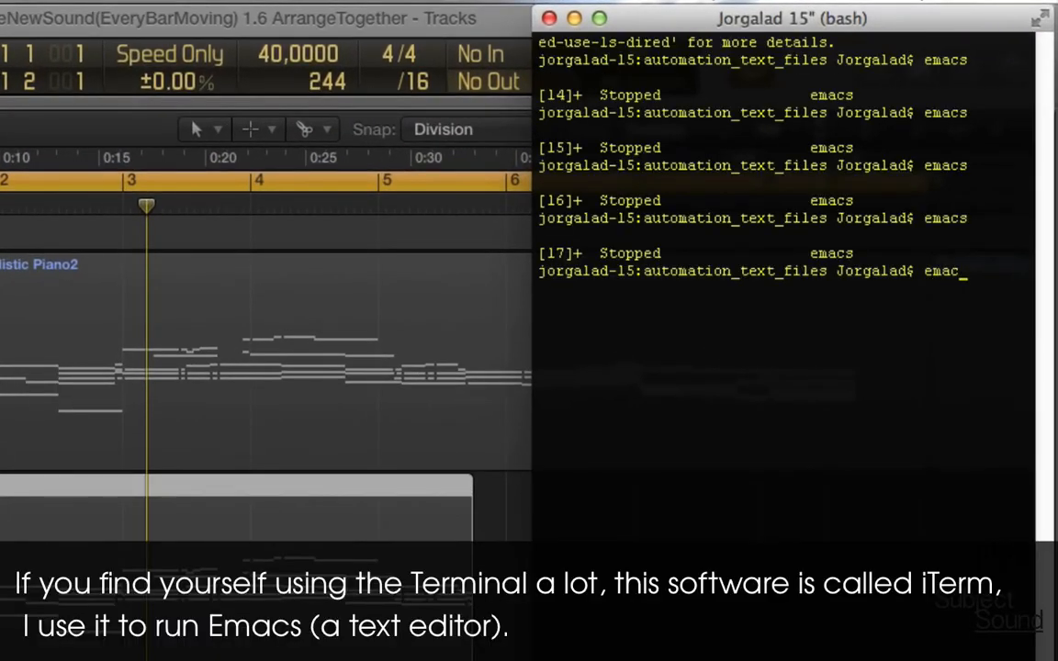
{"action": "key", "text": "Return"}
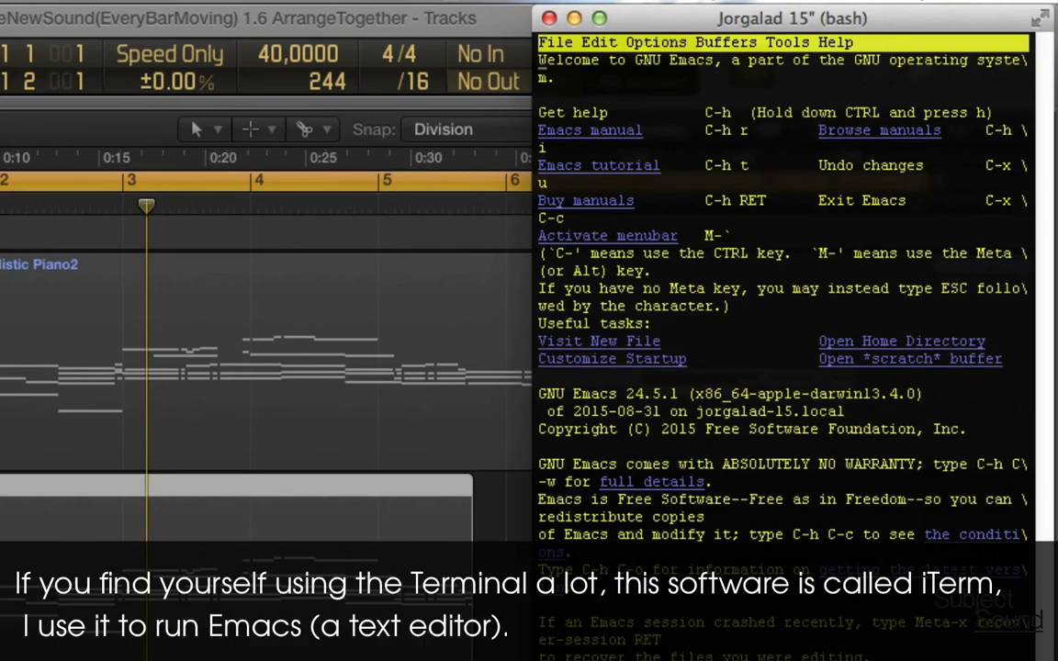
- Open the automation_text_files directory in Emacs, view the saved event text in testtutorial, and return to Logic Pro
{"action": "key", "text": "ctrl+x"}
{"action": "key", "text": "d"}
{"action": "key", "text": "Return"}
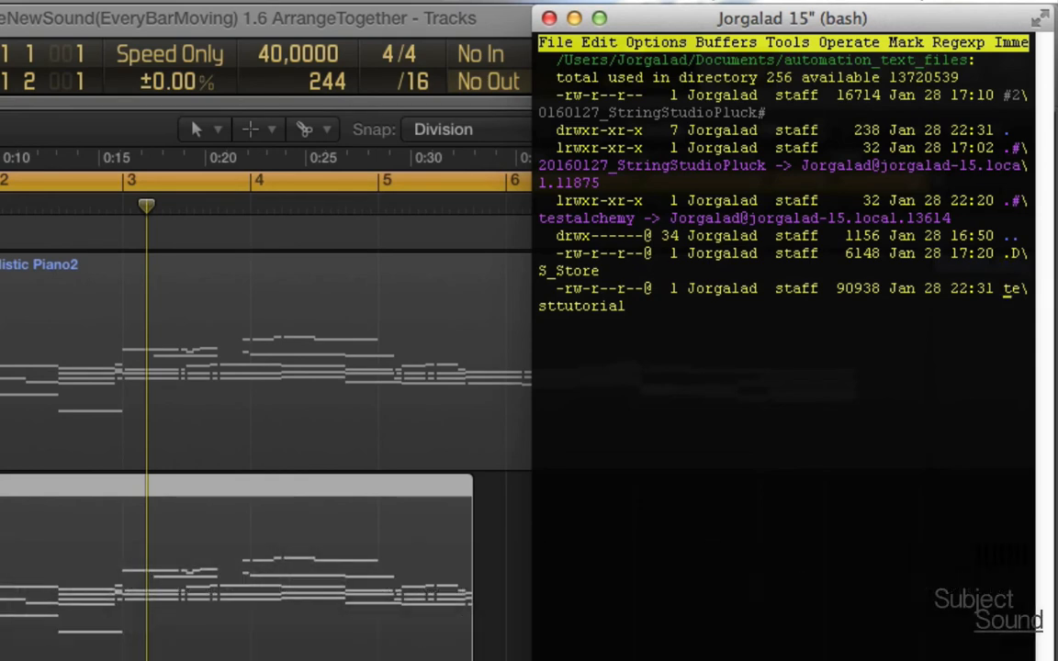
{"action": "key", "text": "Return"}
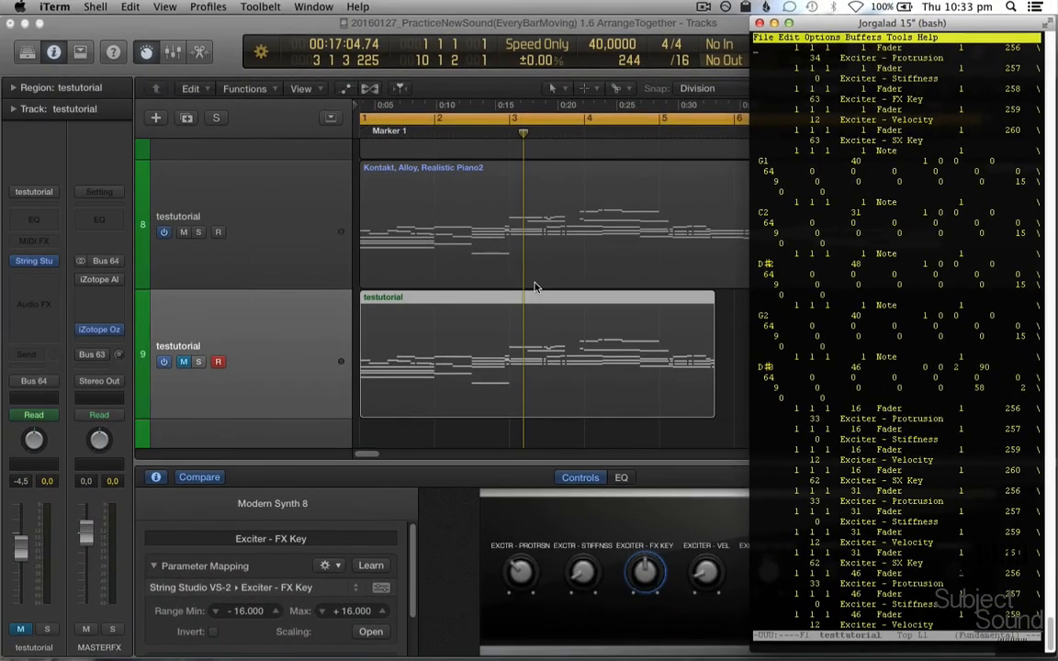
{"action": "left_click", "coordinate": [166, 472]}
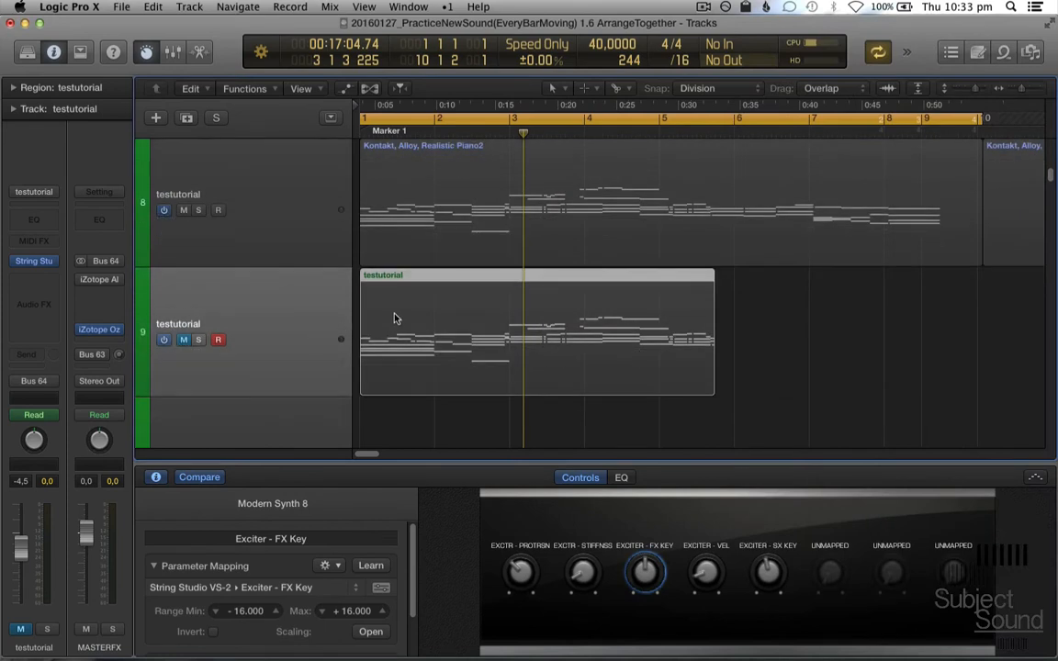